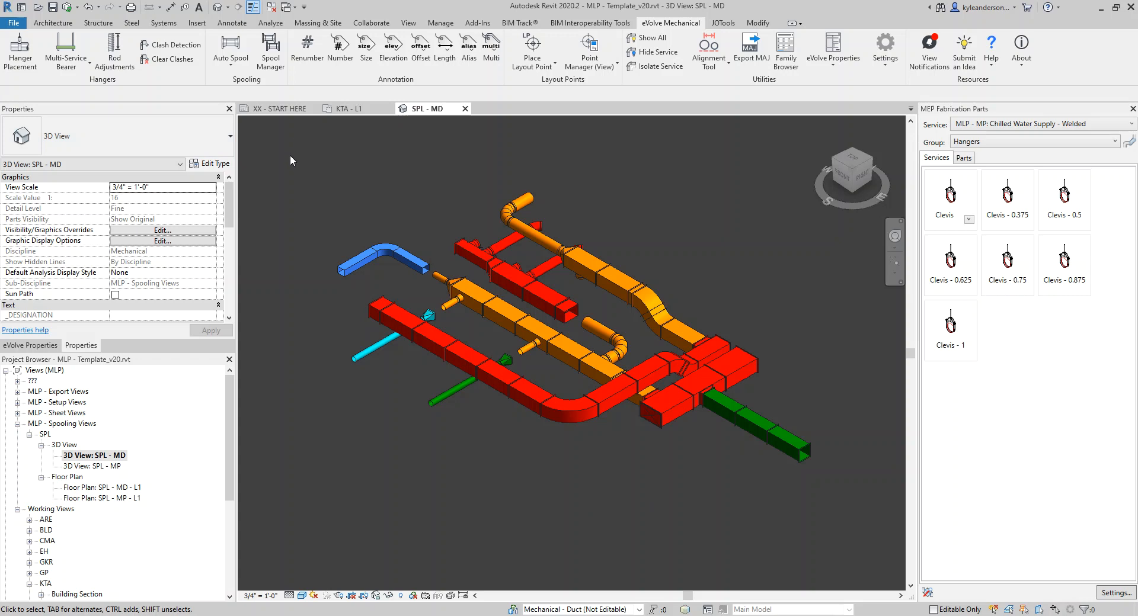
# Open the Spool Manager, reposition it so the model stays in view, and adjust the Title Block column width to fit longer names.
pyautogui.moveTo(292, 151); pyautogui.dragTo(356, 224)
pyautogui.click(271, 58)
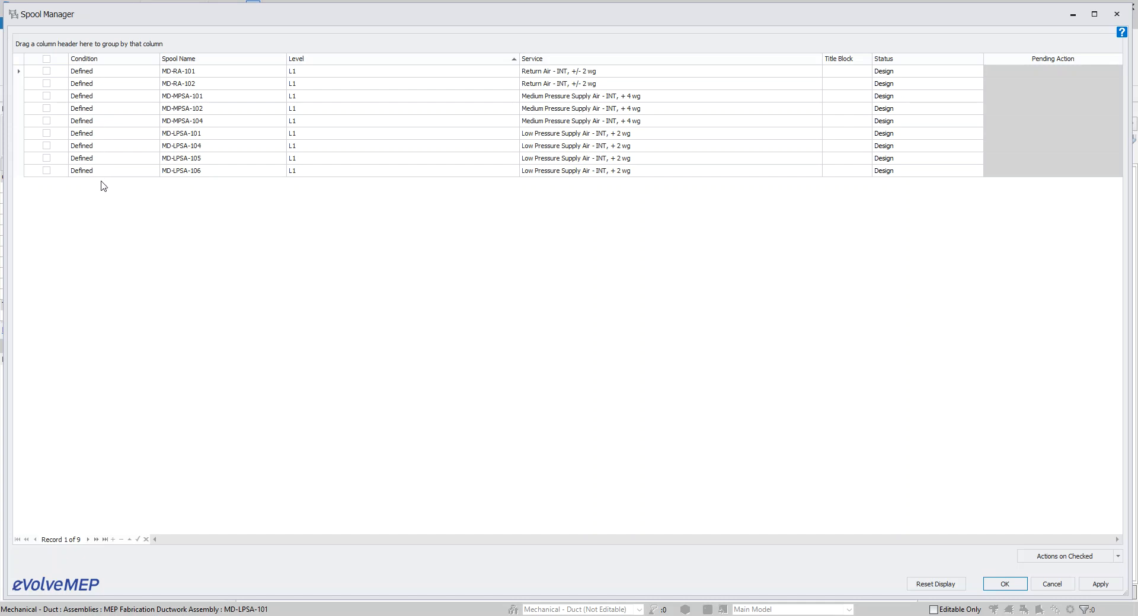
pyautogui.moveTo(283, 3); pyautogui.dragTo(318, 355)
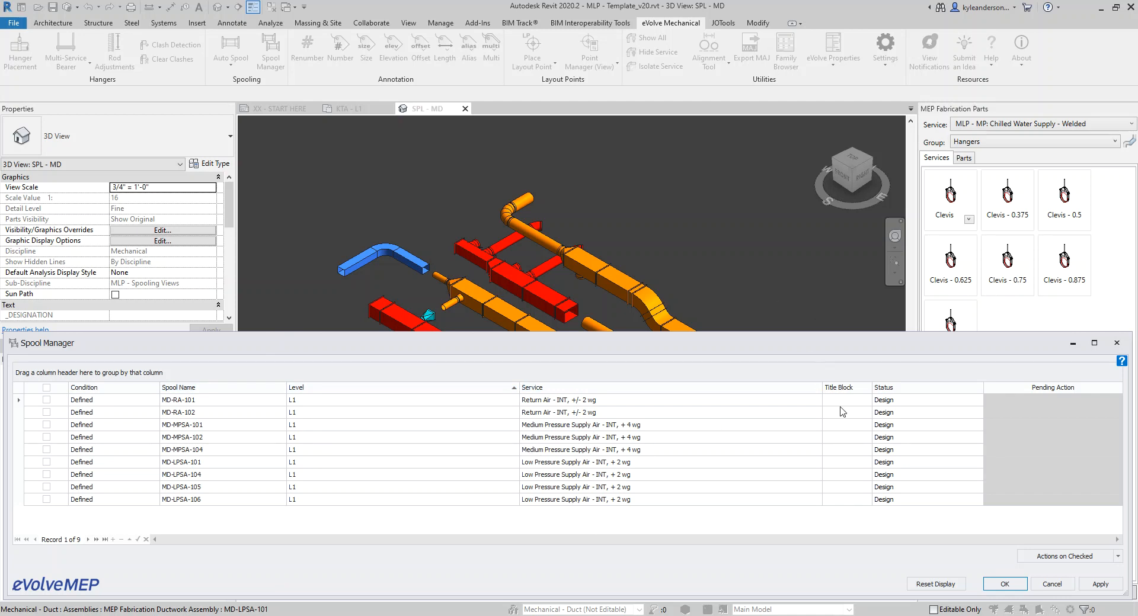
pyautogui.moveTo(821, 391); pyautogui.dragTo(664, 392)
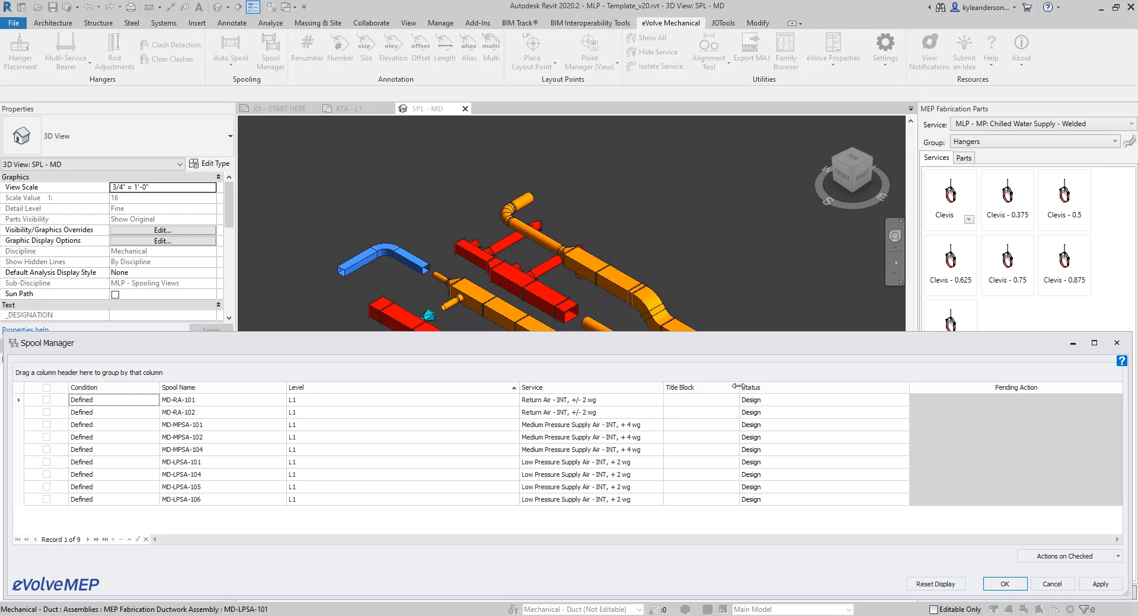
pyautogui.moveTo(739, 389); pyautogui.dragTo(803, 384)
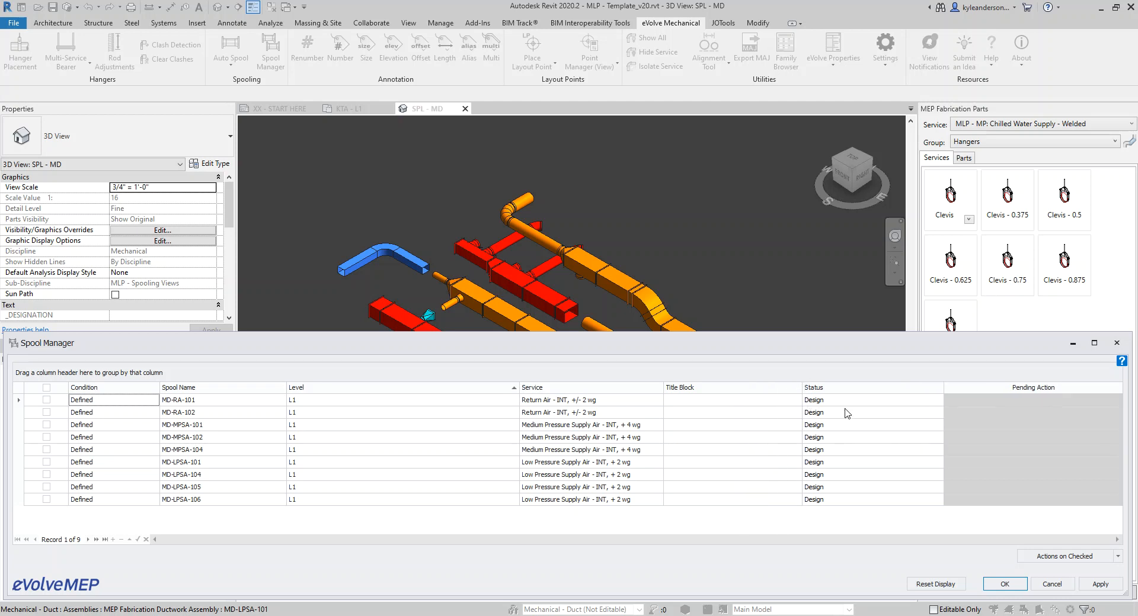
# Review the status options available for spool MD-RA-101 and move the Spool Manager back over the model.
pyautogui.click(892, 401)
pyautogui.click(937, 400)
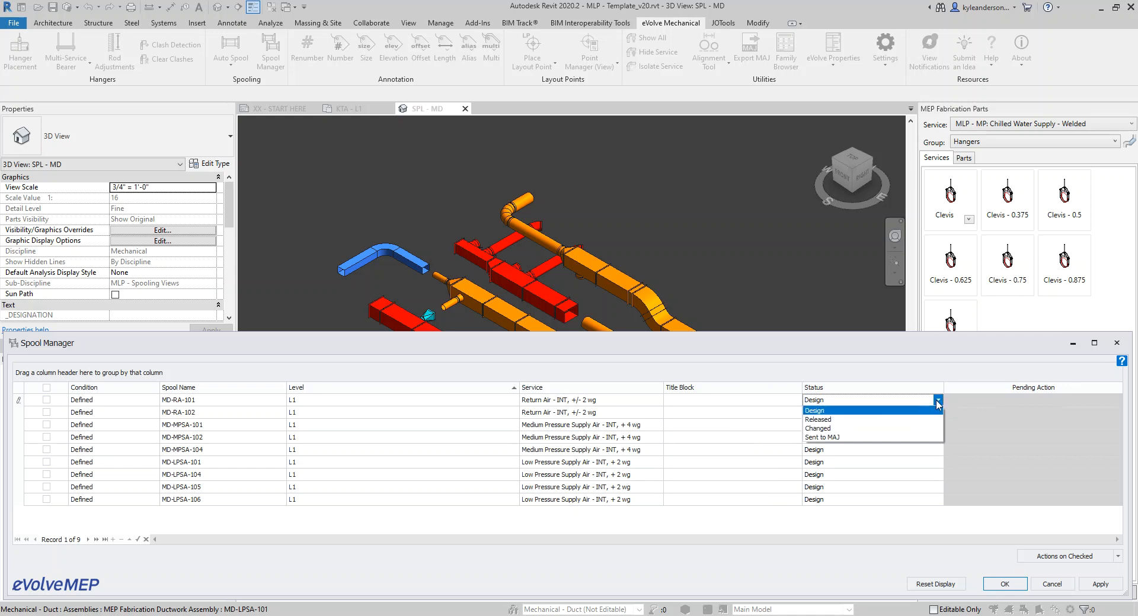
pyautogui.click(938, 401)
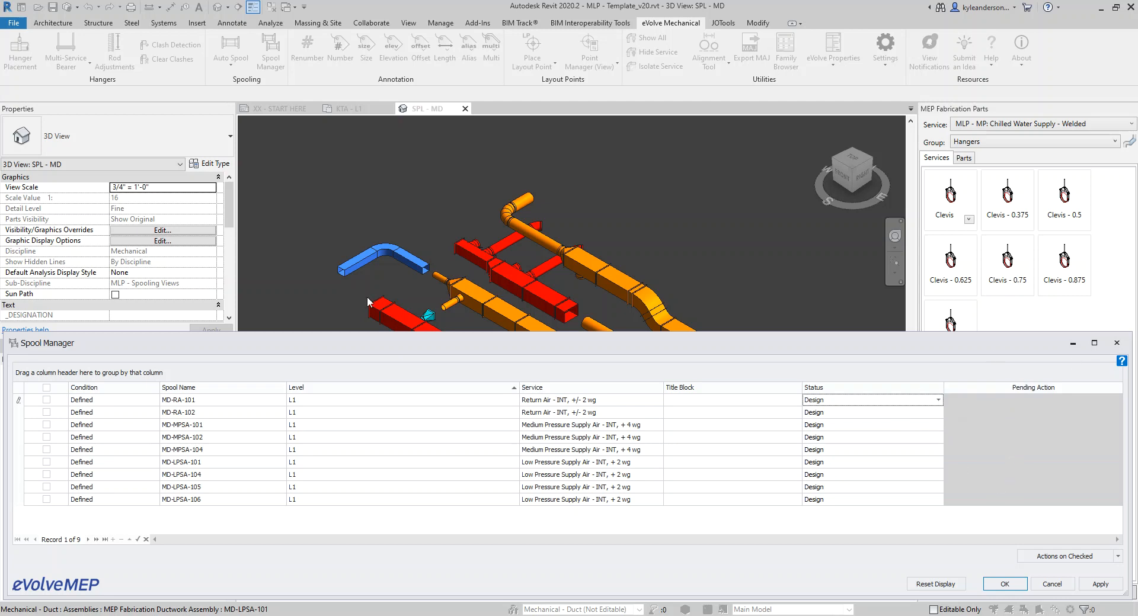
pyautogui.moveTo(316, 333); pyautogui.dragTo(261, 2)
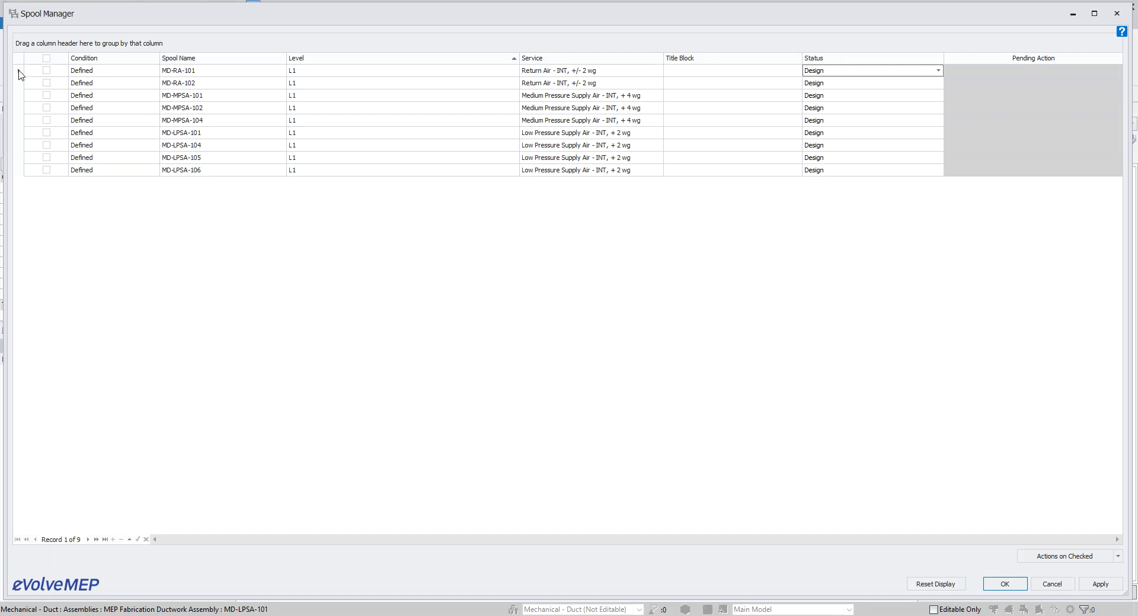
# Check all spools in the list, from MD-RA-101 through MD-LPSA-106.
pyautogui.moveTo(19, 72); pyautogui.dragTo(26, 180)
pyautogui.moveTo(22, 75); pyautogui.dragTo(24, 184)
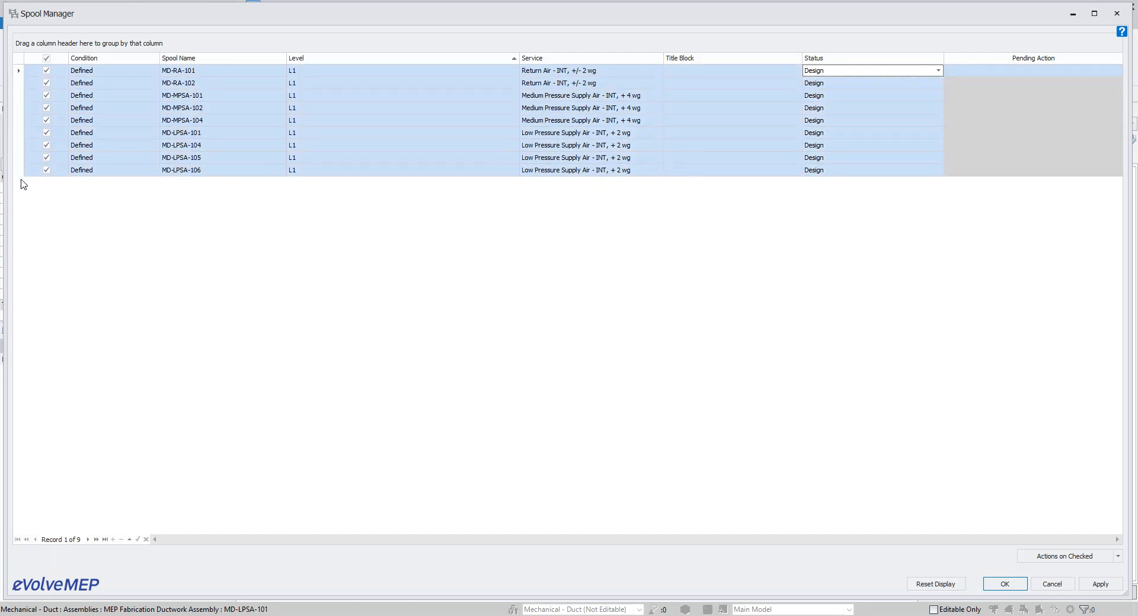
pyautogui.click(104, 76)
pyautogui.click(116, 171)
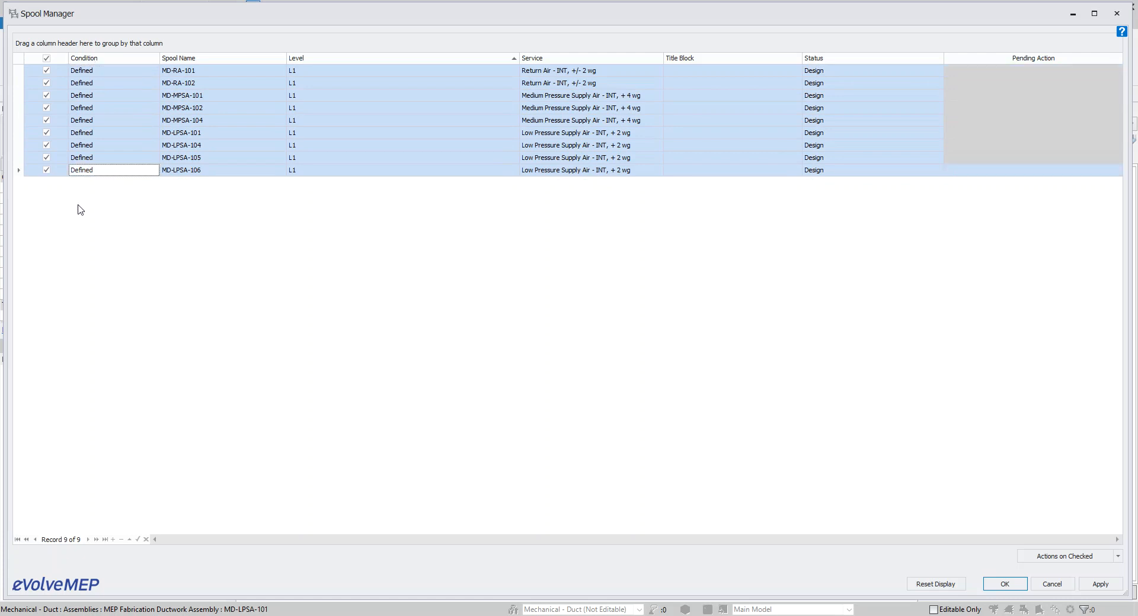
pyautogui.moveTo(20, 172); pyautogui.dragTo(9, 73)
pyautogui.click(64, 74)
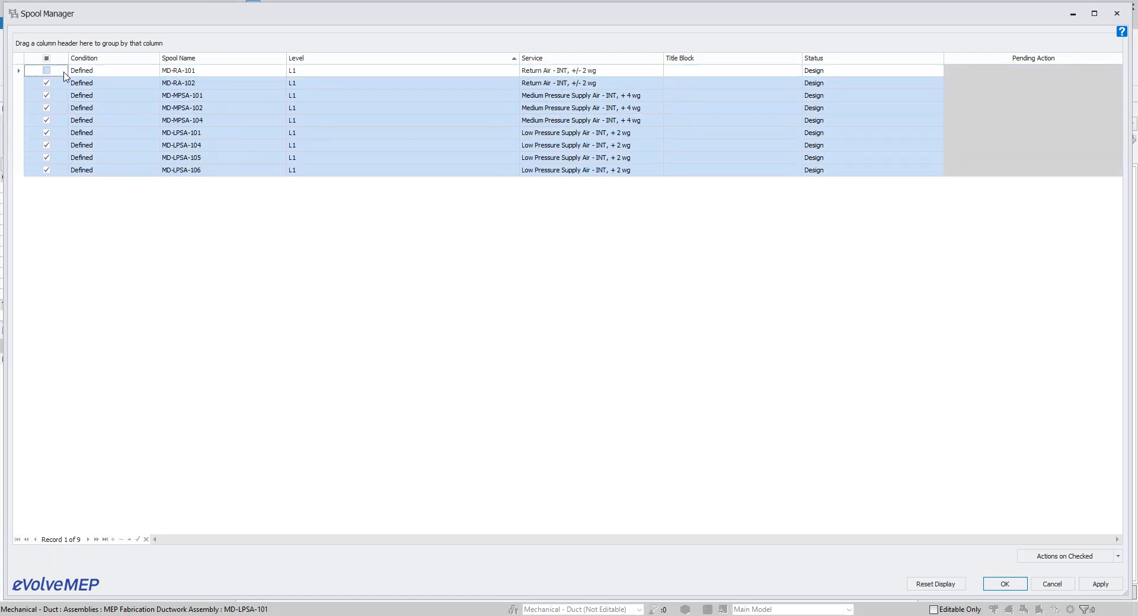
pyautogui.keyDown('shift'); pyautogui.click(63, 170); pyautogui.keyUp('shift')
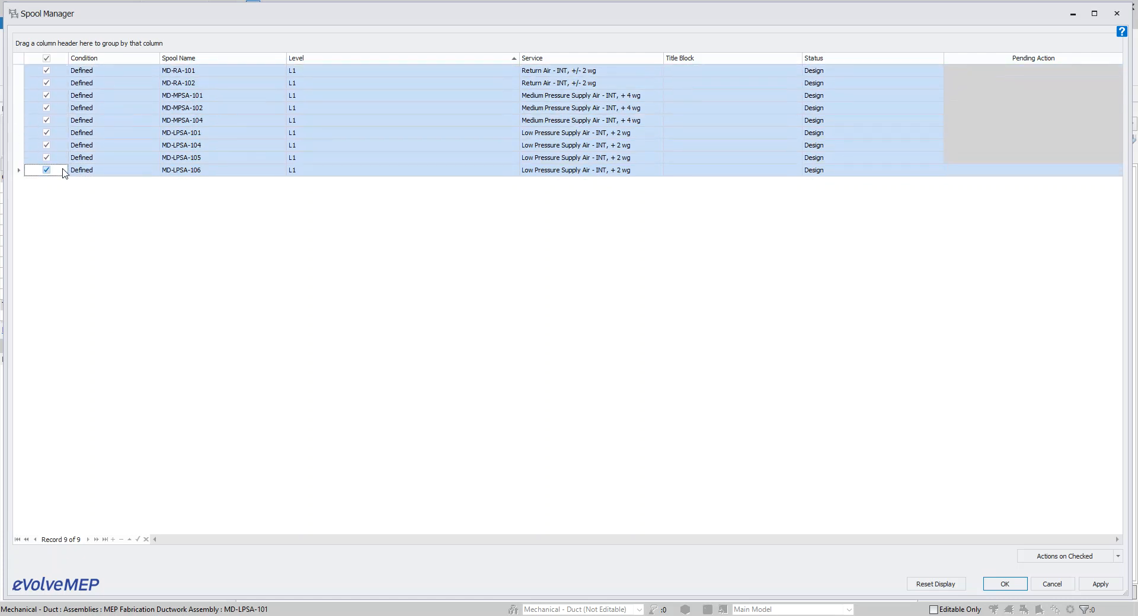
# Generate sheets for the checked spools using the CSUSA - Titleblocks - 11 x 17 - Duct Spool title block, with created sheets opened, and close the manager.
pyautogui.click(1118, 556)
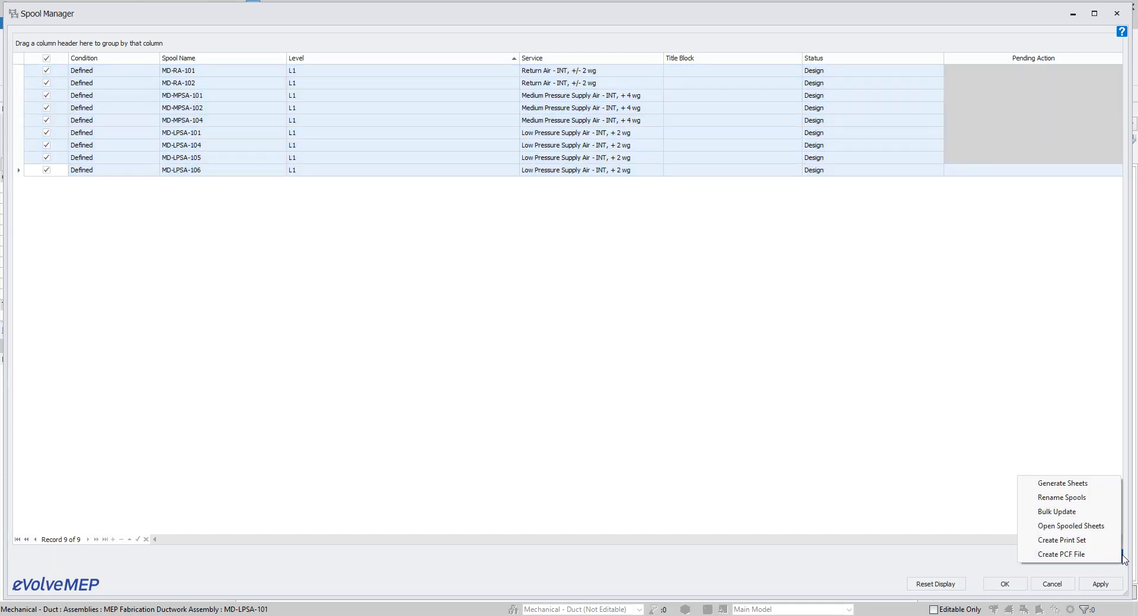
pyautogui.click(1100, 487)
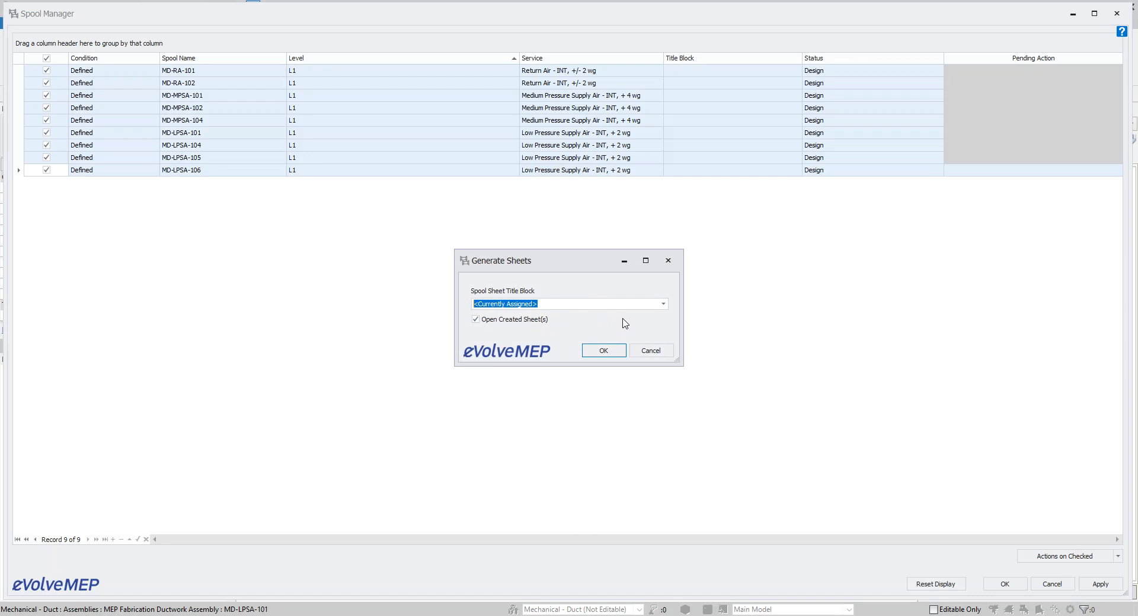
pyautogui.click(661, 305)
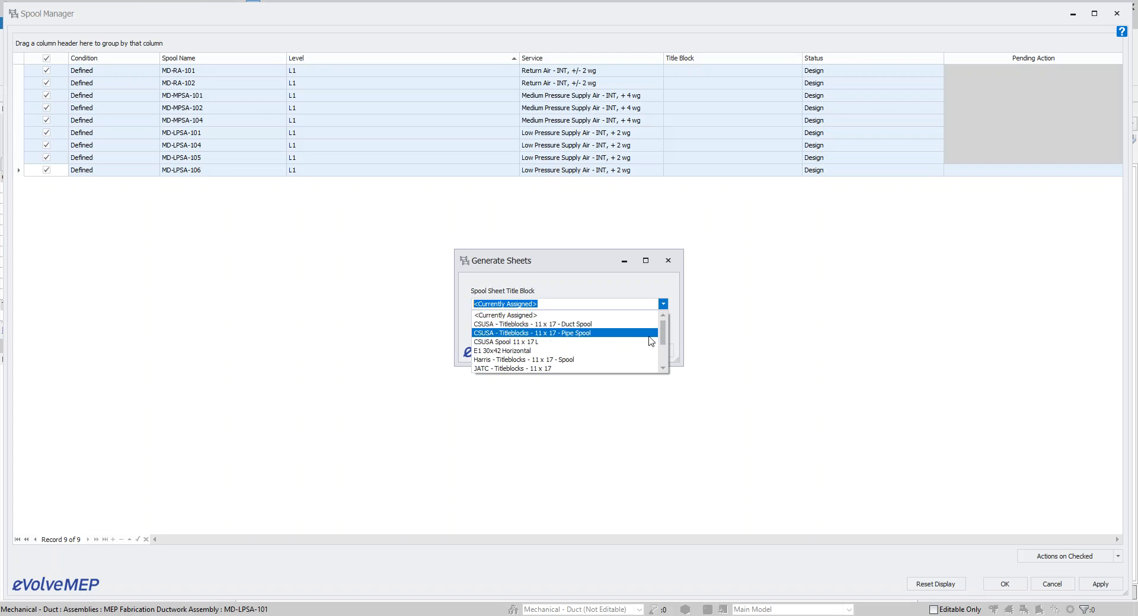
pyautogui.click(586, 324)
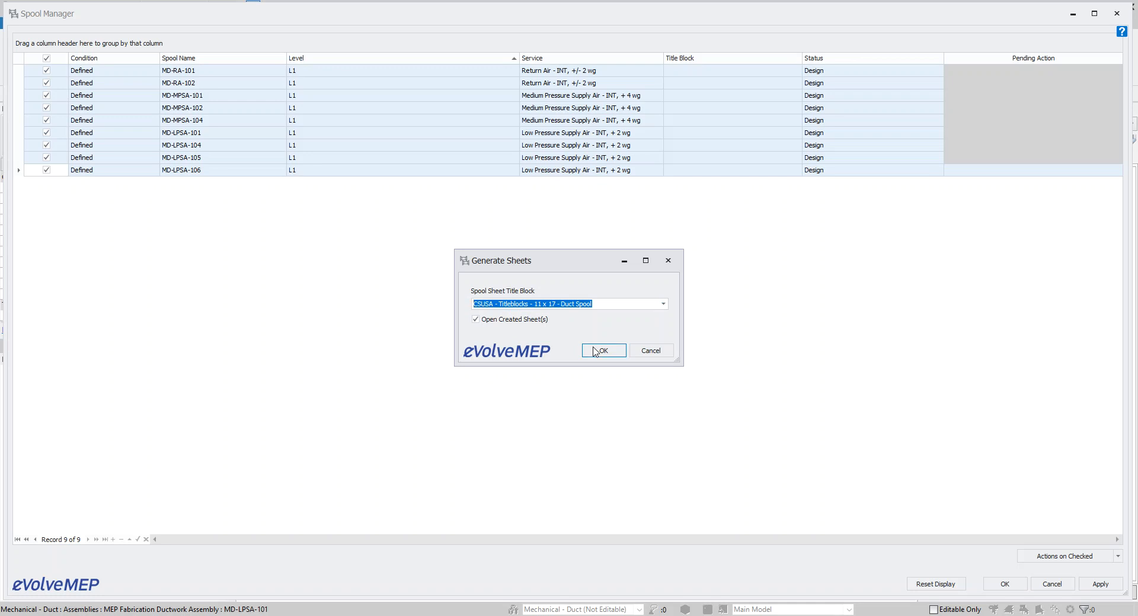
pyautogui.click(476, 320)
pyautogui.click(598, 353)
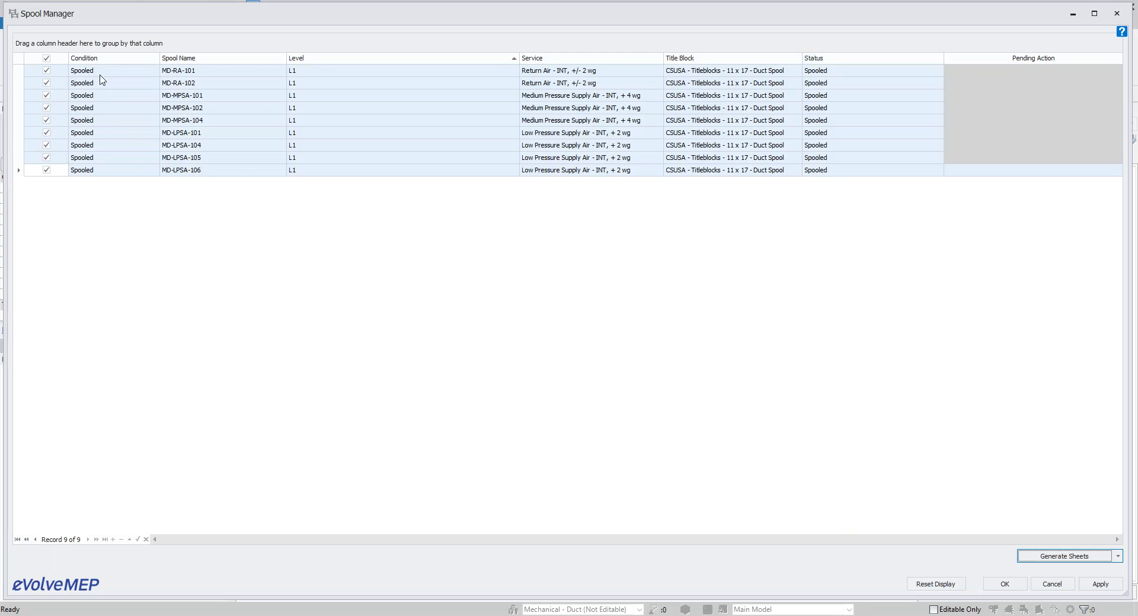
pyautogui.click(897, 73)
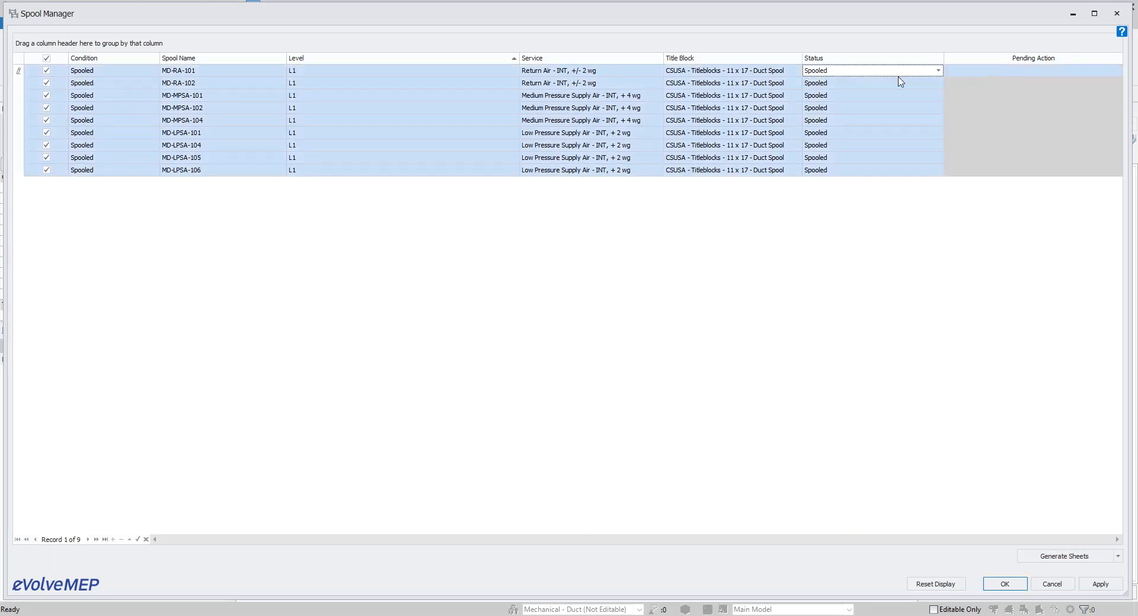
pyautogui.click(1004, 585)
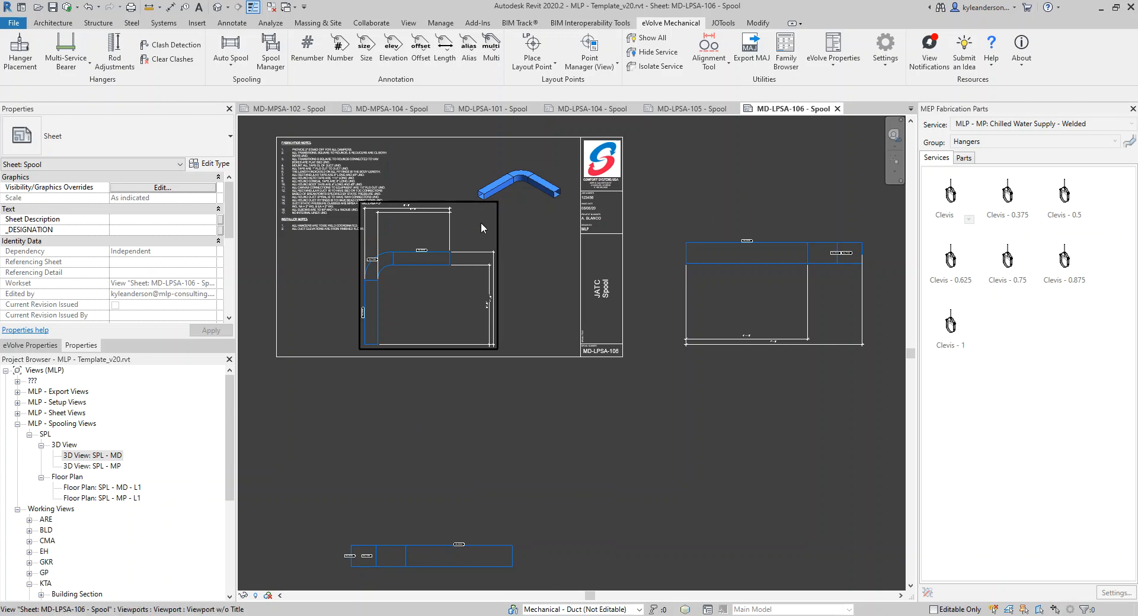
# Examine the duct tags, dimensions and notes on the MD-LPSA-106 spool sheet.
pyautogui.scroll(2, 418, 270)
pyautogui.moveTo(418, 266); pyautogui.dragTo(479, 305, button='middle')
pyautogui.middleClick(479, 305)
pyautogui.middleClick(479, 305)
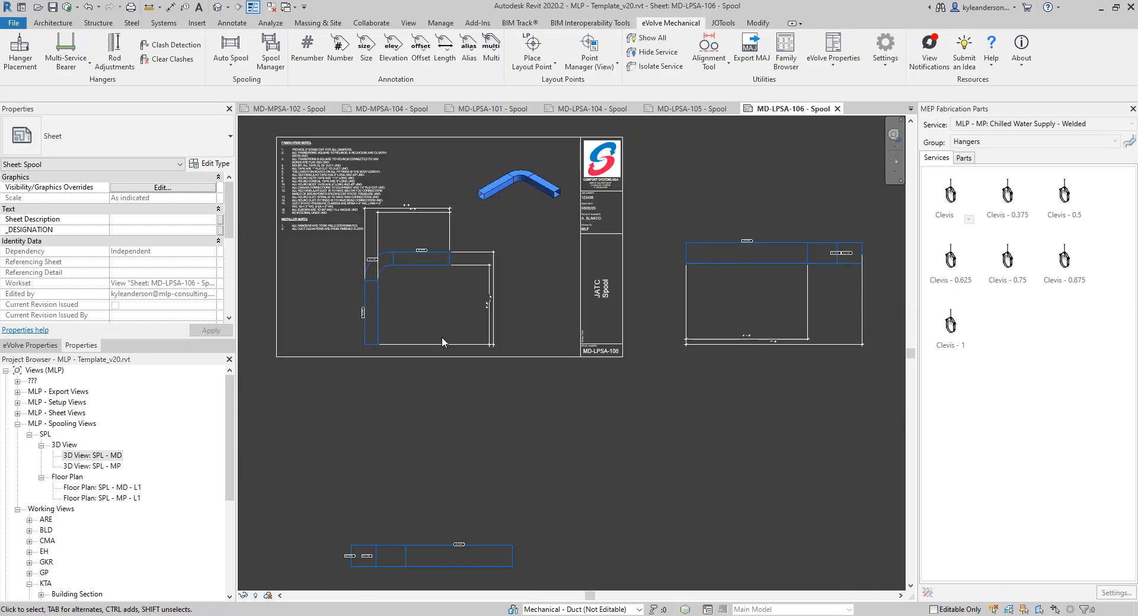
pyautogui.scroll(5, 346, 335)
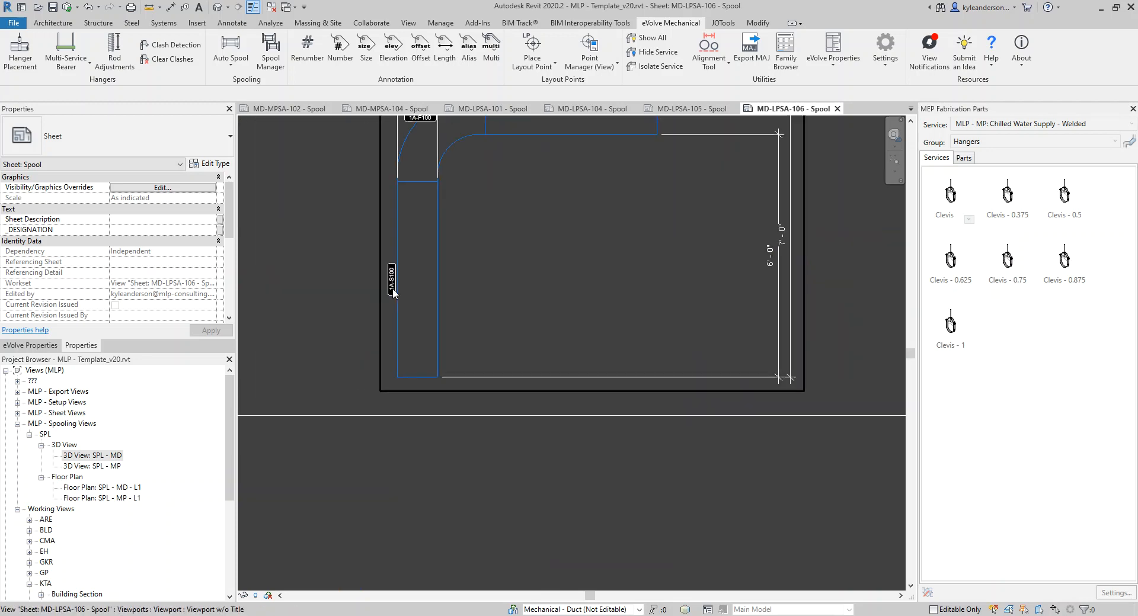
pyautogui.moveTo(410, 293); pyautogui.dragTo(459, 543, button='middle')
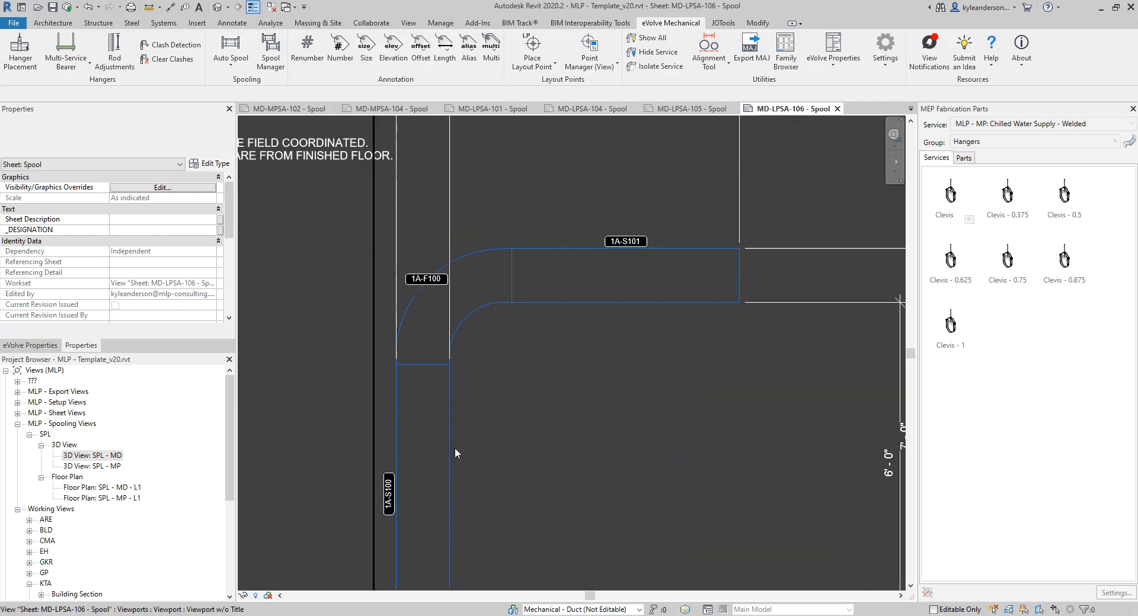
pyautogui.scroll(-3, 454, 448)
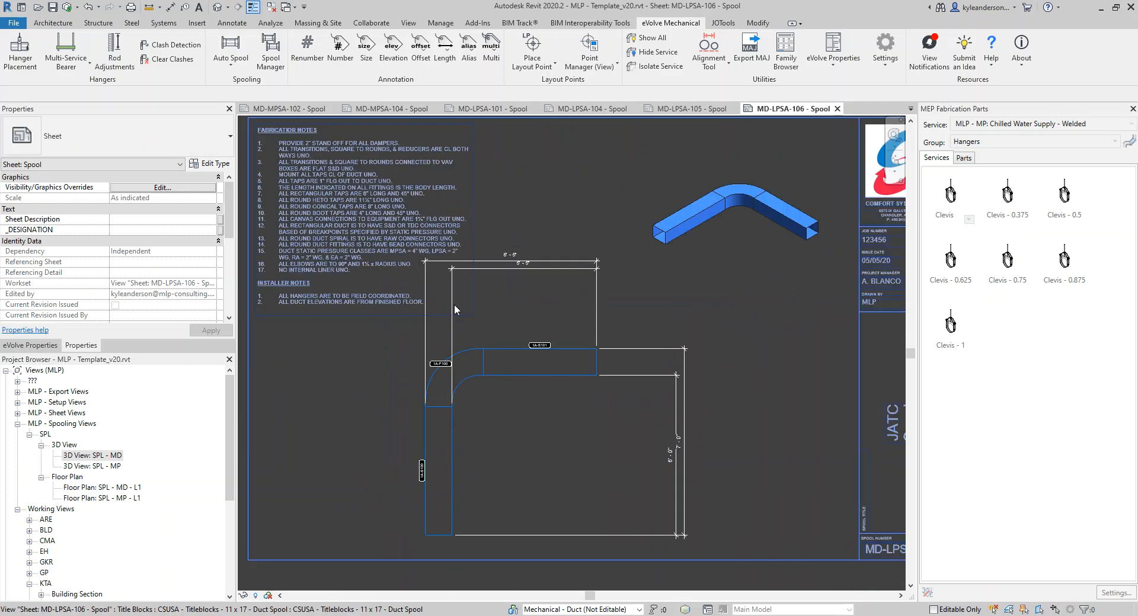
pyautogui.scroll(-2, 515, 515)
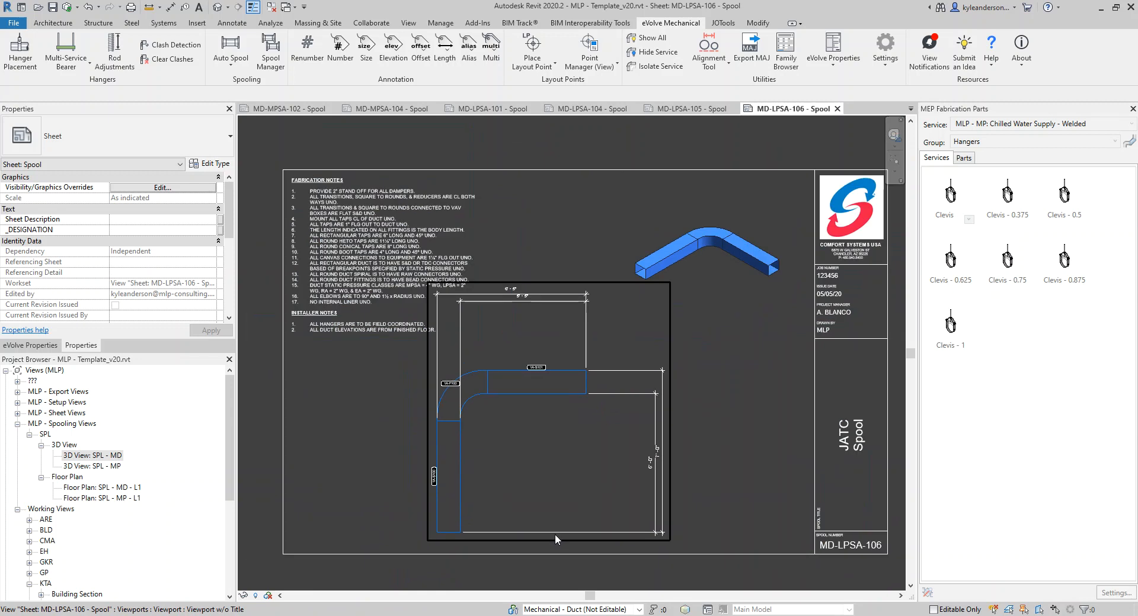
pyautogui.scroll(-2, 516, 493)
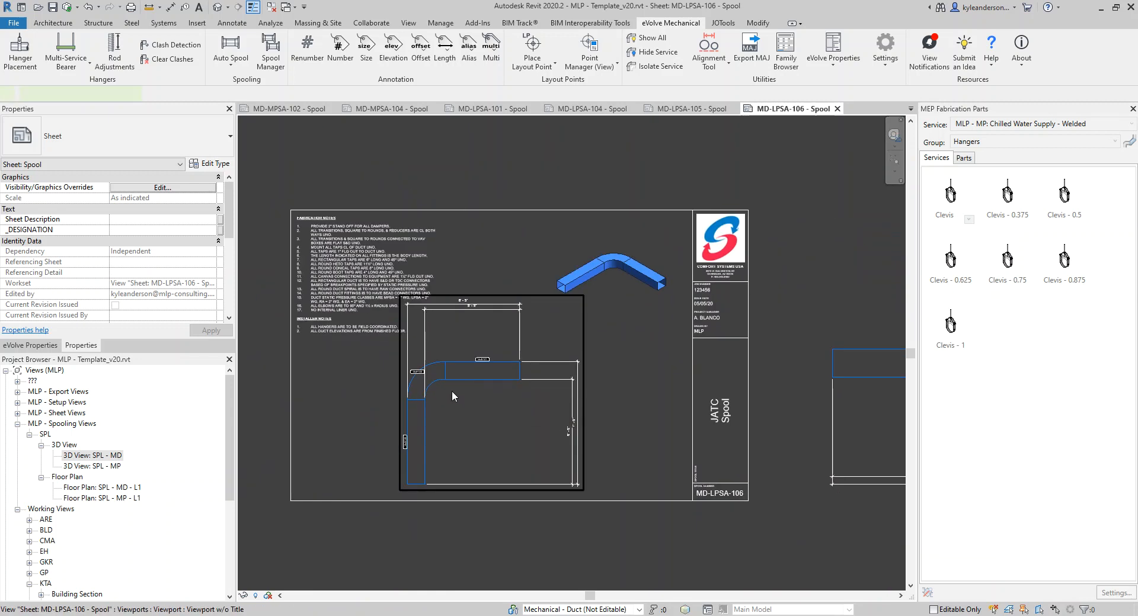
# Inspect the 3D viewport and the two viewports placed outside the title block on the MD-LPSA-106 sheet.
pyautogui.click(599, 283)
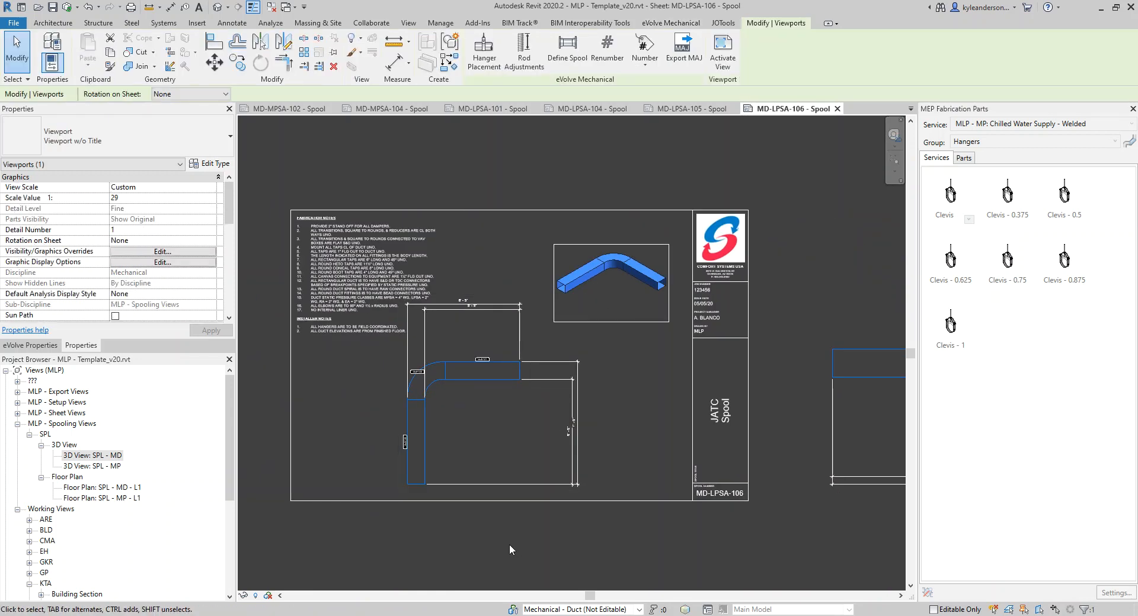
pyautogui.press('z')
pyautogui.press('f')
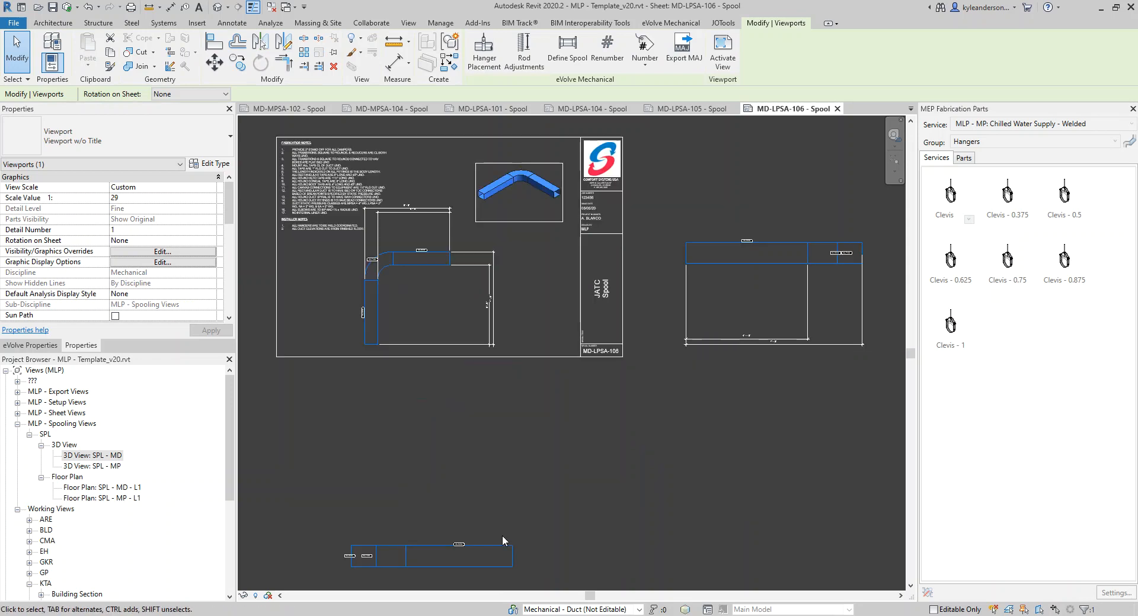
pyautogui.click(517, 199)
pyautogui.click(444, 454)
pyautogui.click(421, 562)
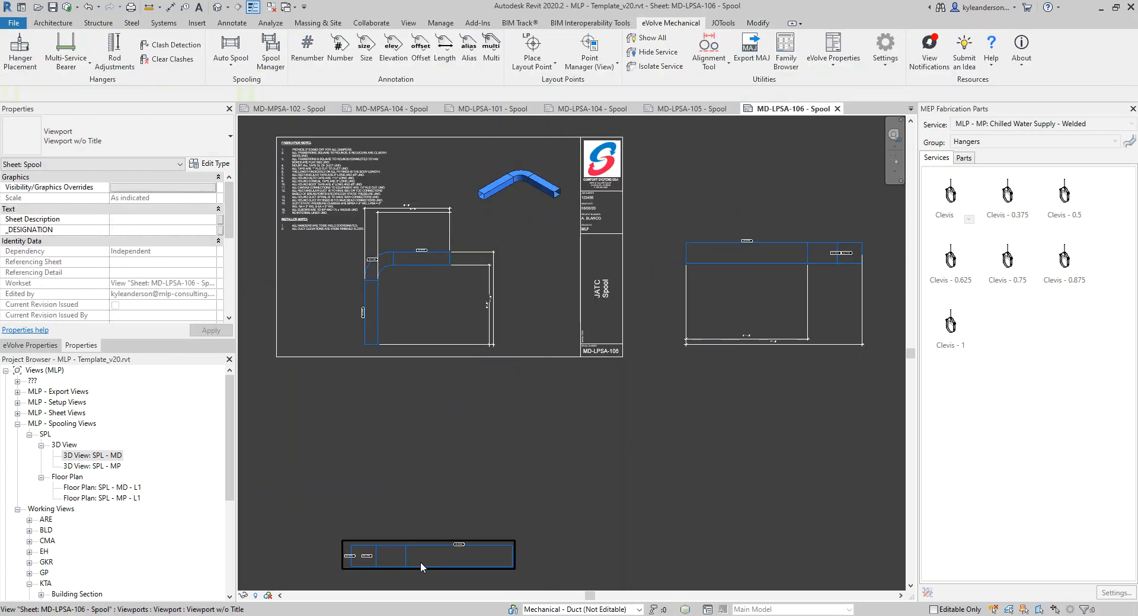
pyautogui.keyDown('ctrl'); pyautogui.click(695, 303); pyautogui.keyUp('ctrl')
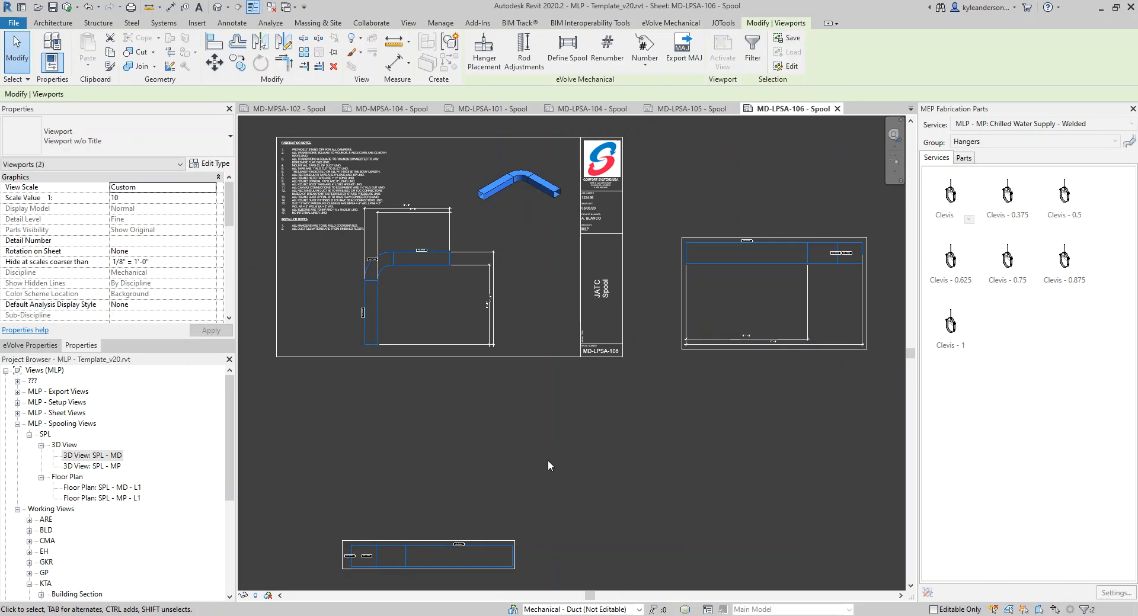
pyautogui.click(480, 451)
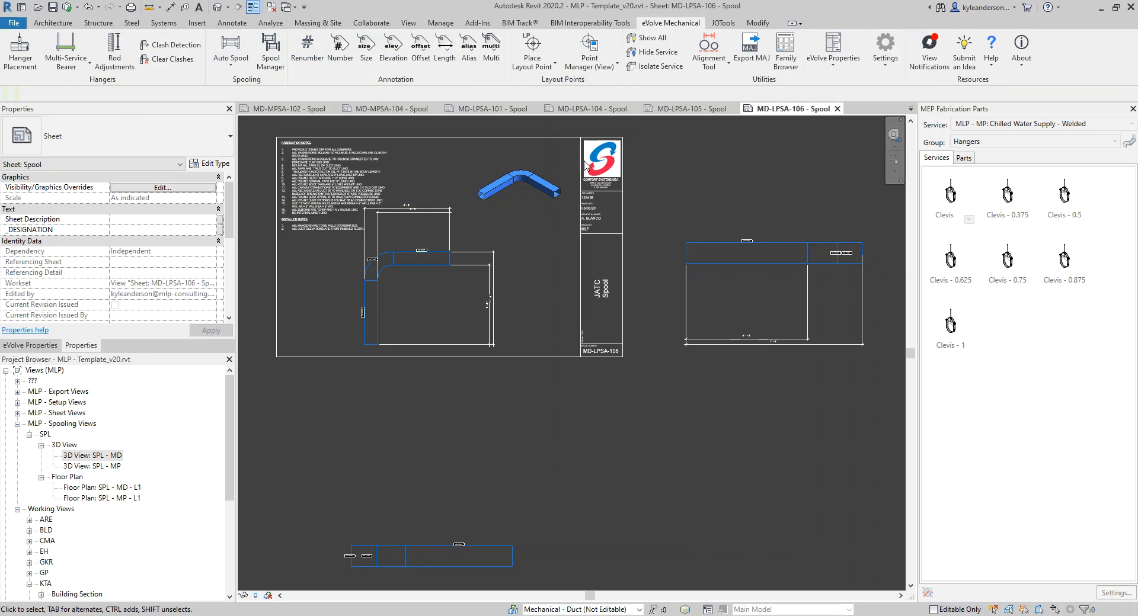
# Open the Spool Manager and check the low pressure supply air spools from MD-LPSA-101 through MD-LPSA-106.
pyautogui.click(270, 60)
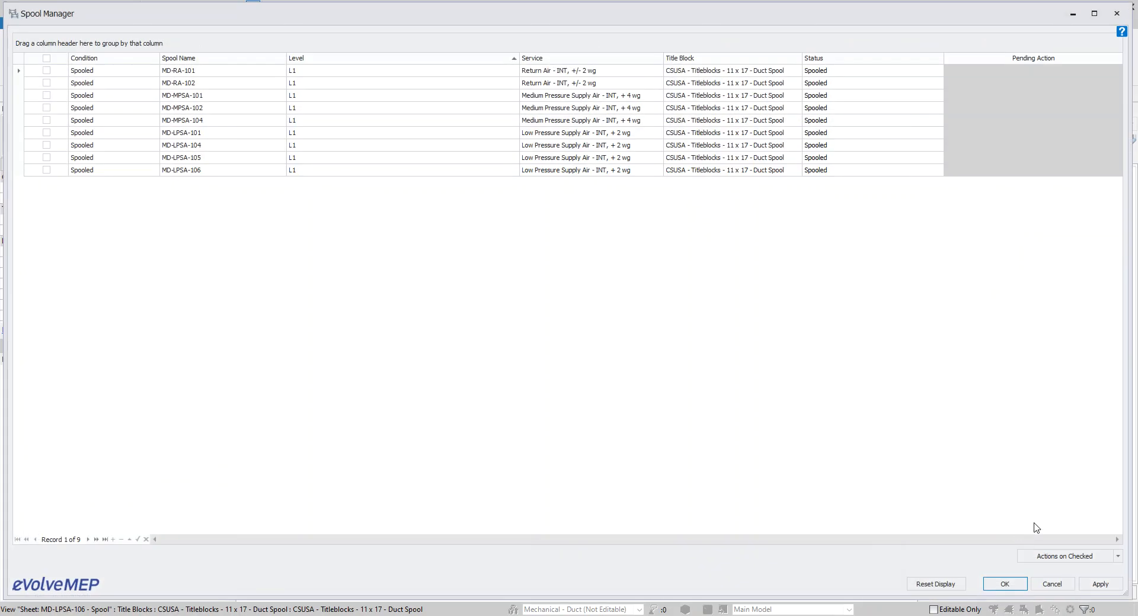
pyautogui.click(1117, 556)
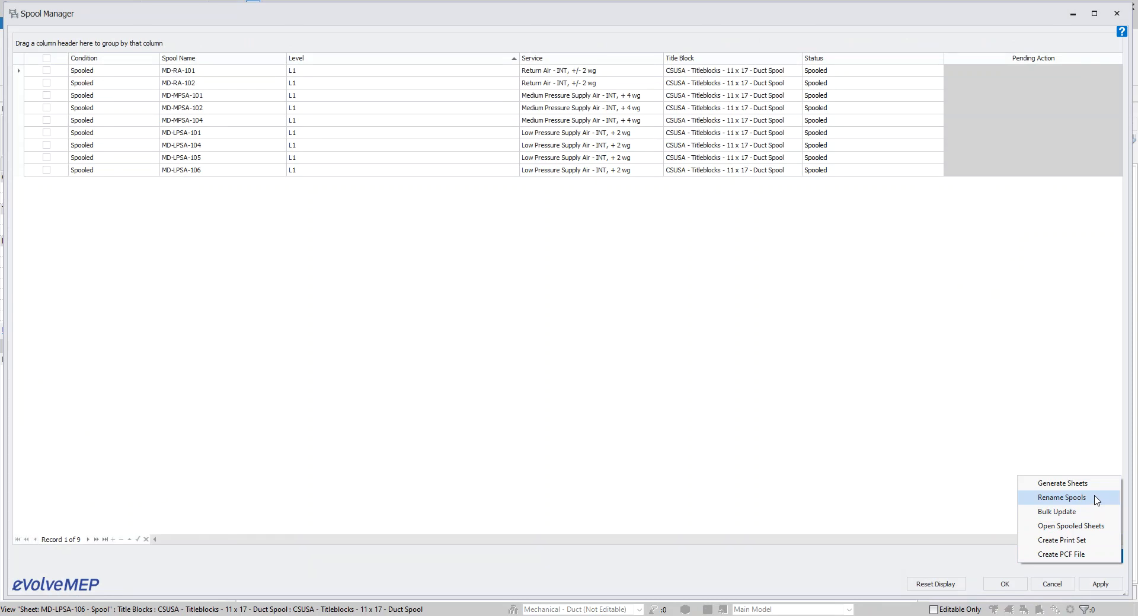
pyautogui.press('Escape')
pyautogui.click(202, 134)
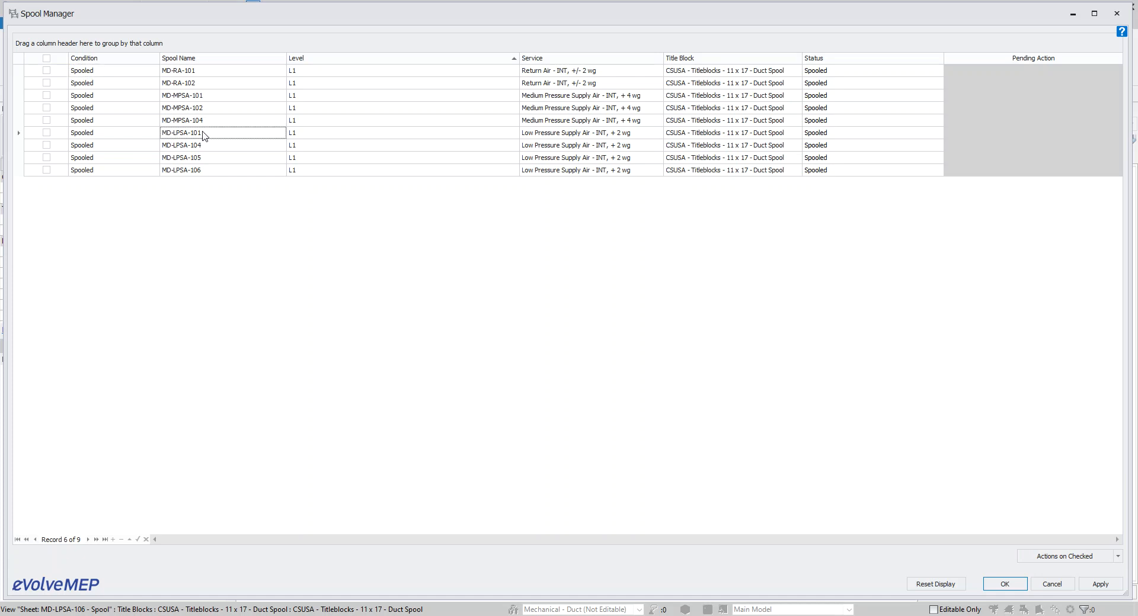
pyautogui.keyDown('shift'); pyautogui.click(211, 172); pyautogui.keyUp('shift')
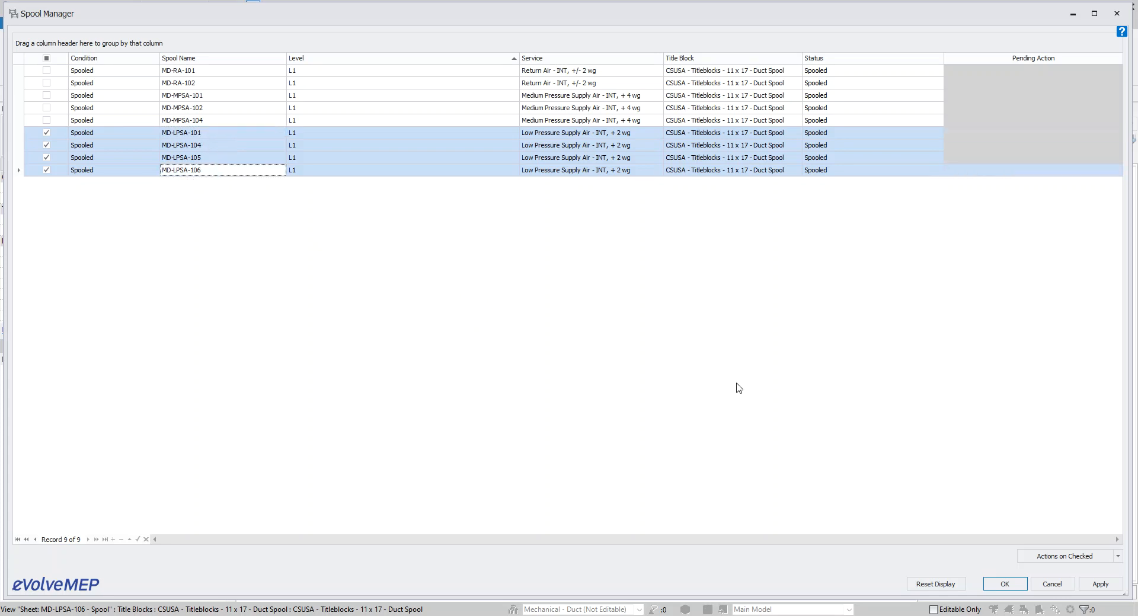
# Rename the checked low pressure supply air spools by replacing and renumbering their values from MD-LPSA-101.
pyautogui.click(1116, 555)
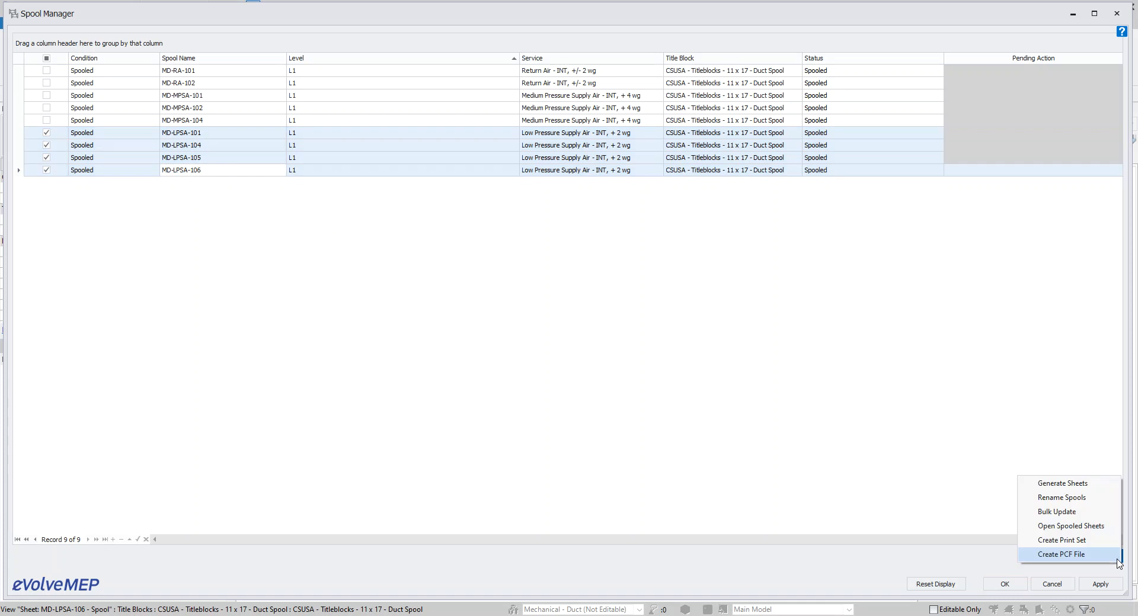
pyautogui.click(1061, 498)
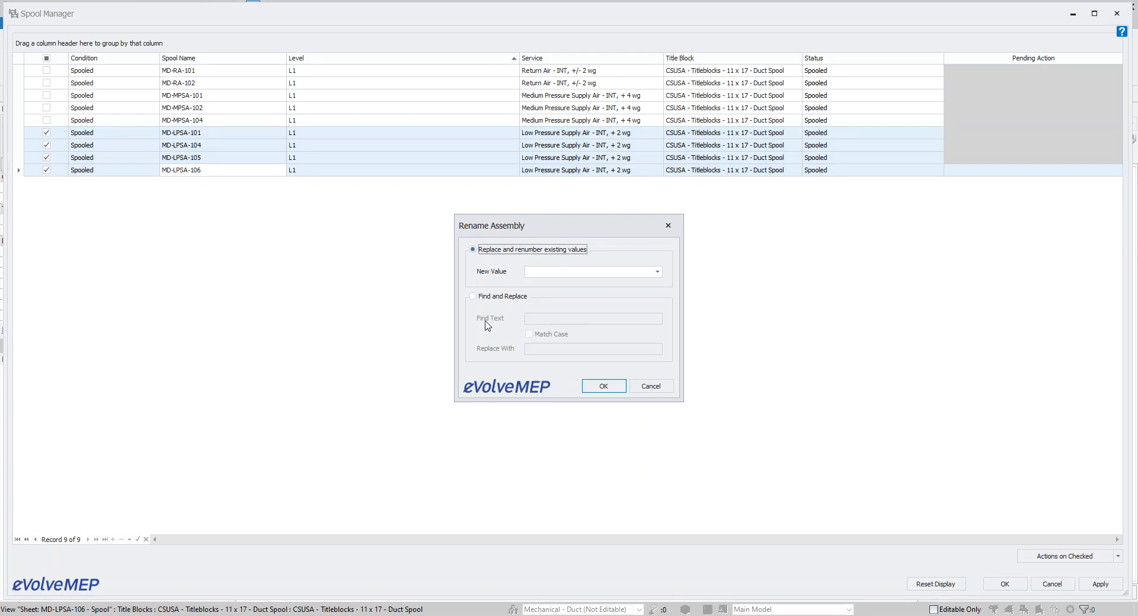
pyautogui.click(548, 274)
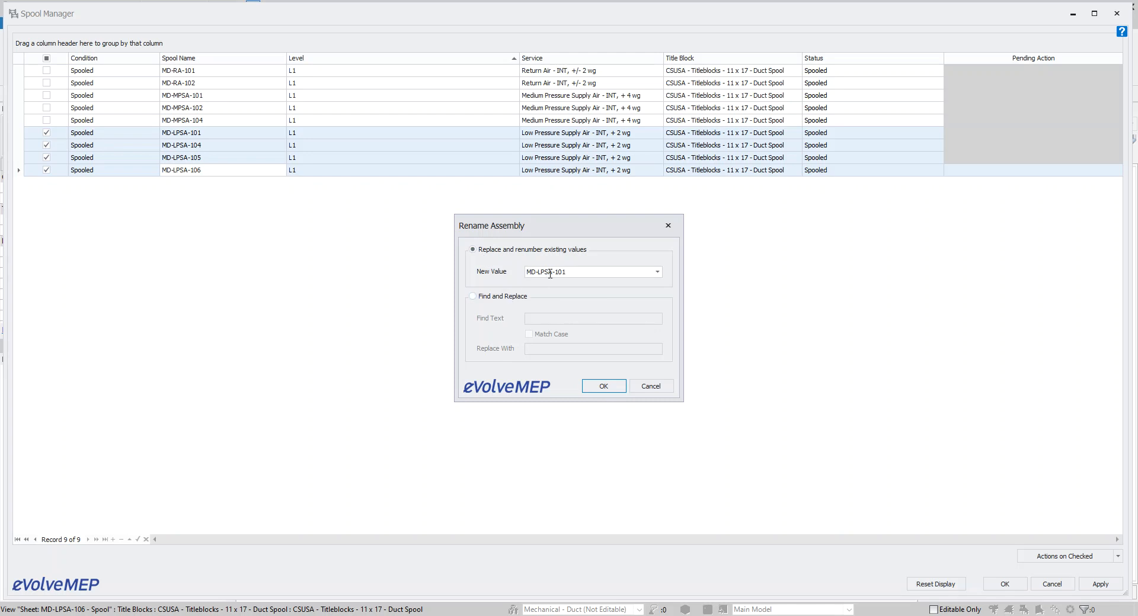
pyautogui.click(602, 384)
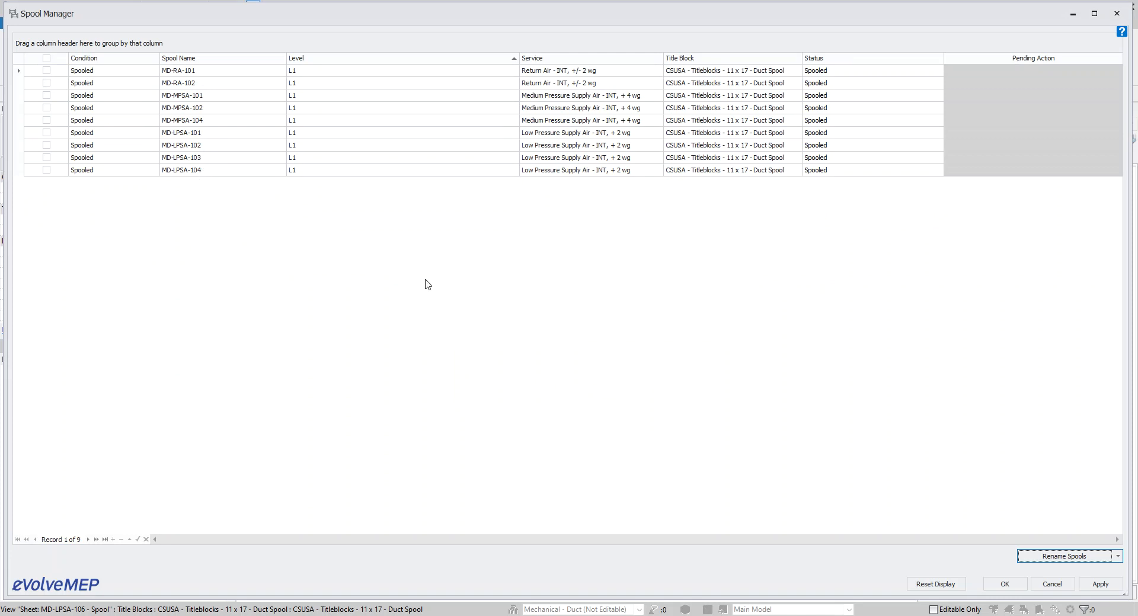
# Check the medium pressure supply air spools and rename them by replacing and renumbering their values from MD-MPSA-101.
pyautogui.click(174, 100)
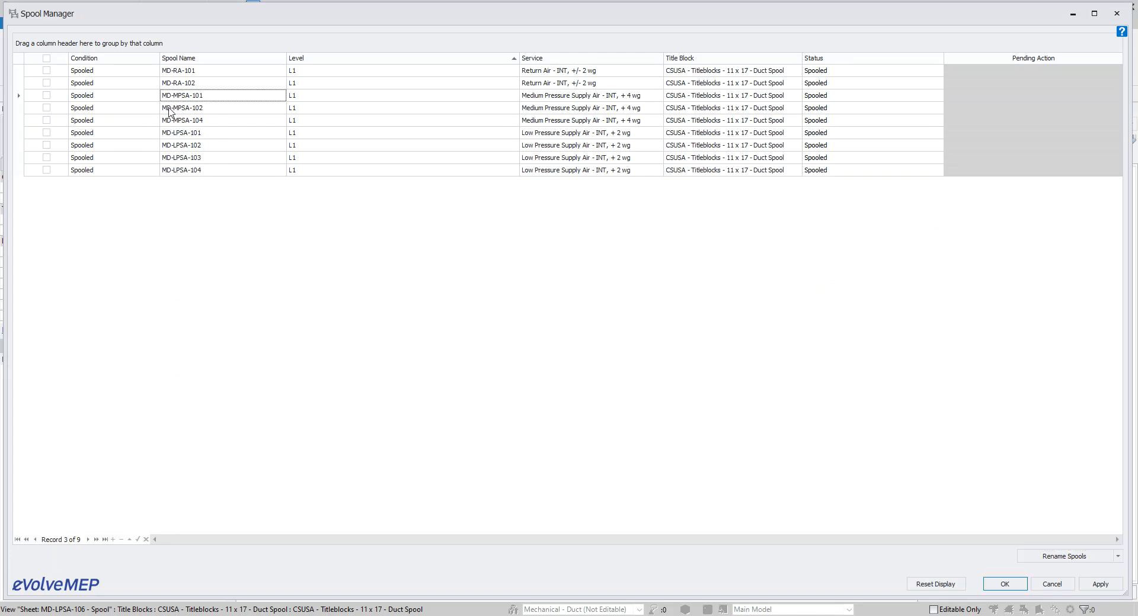
pyautogui.click(182, 120)
pyautogui.moveTo(205, 98); pyautogui.dragTo(202, 121)
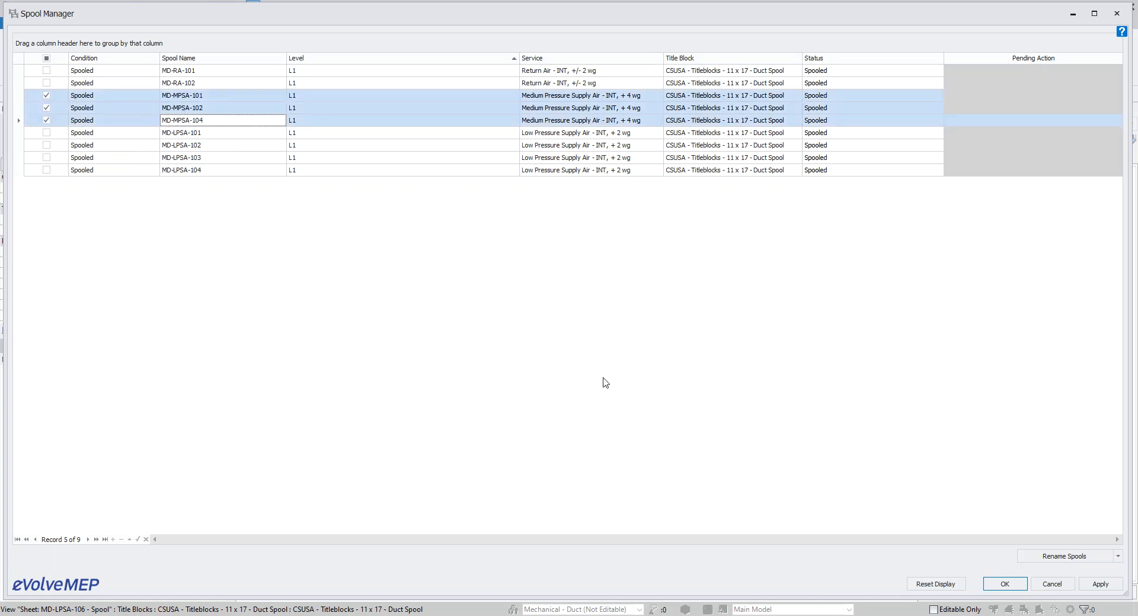
pyautogui.click(1117, 556)
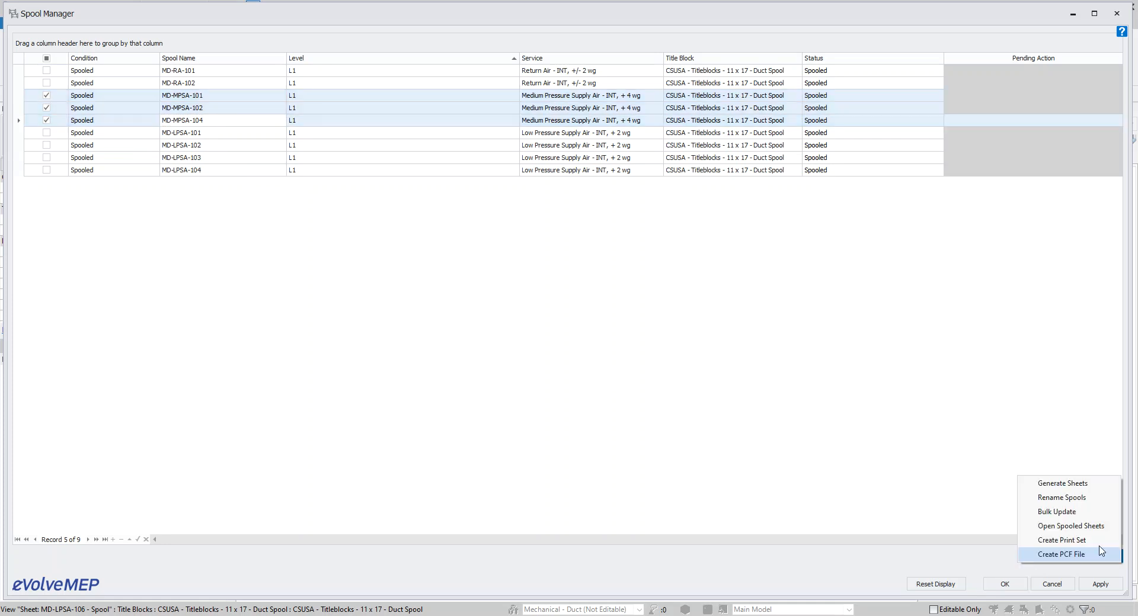
pyautogui.click(1075, 502)
pyautogui.click(539, 270)
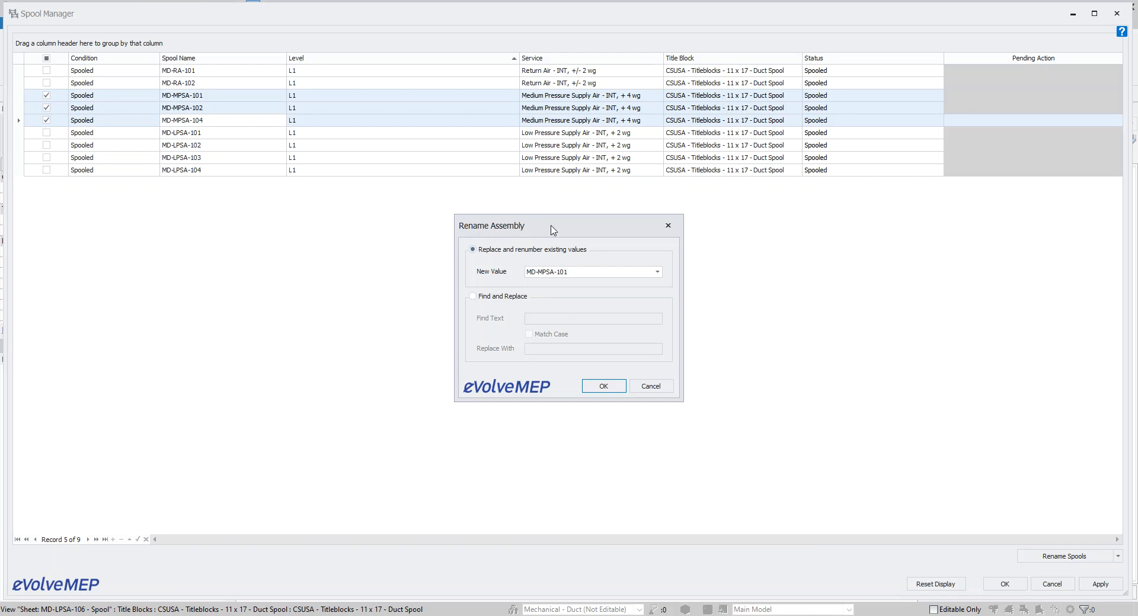
pyautogui.click(603, 386)
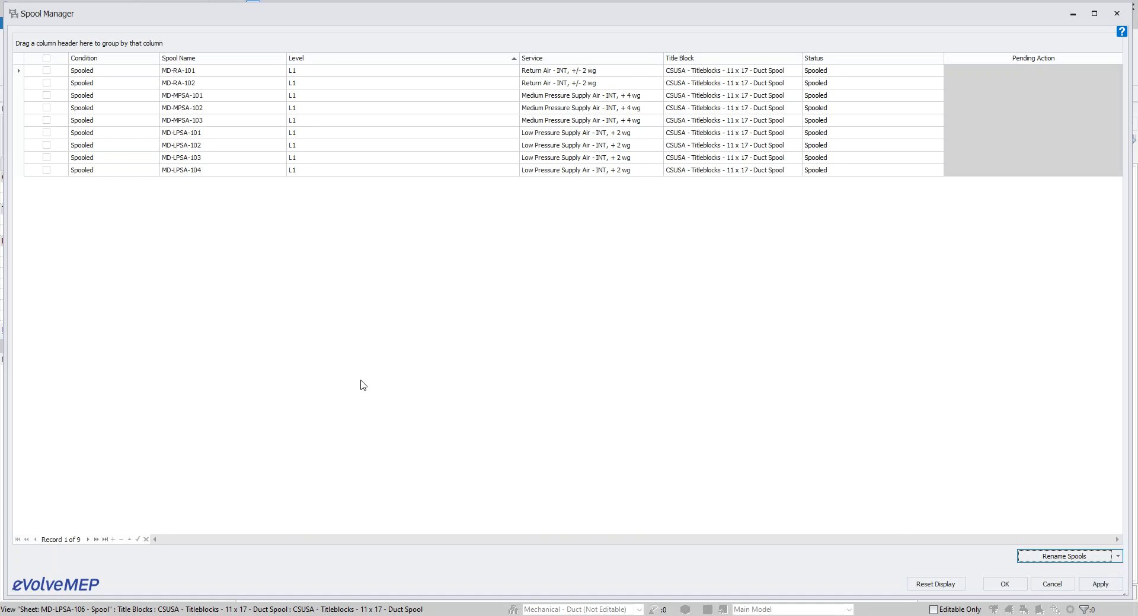
# Check both return air spools and rename them with Find and Replace, changing RA to MPRA.
pyautogui.click(199, 70)
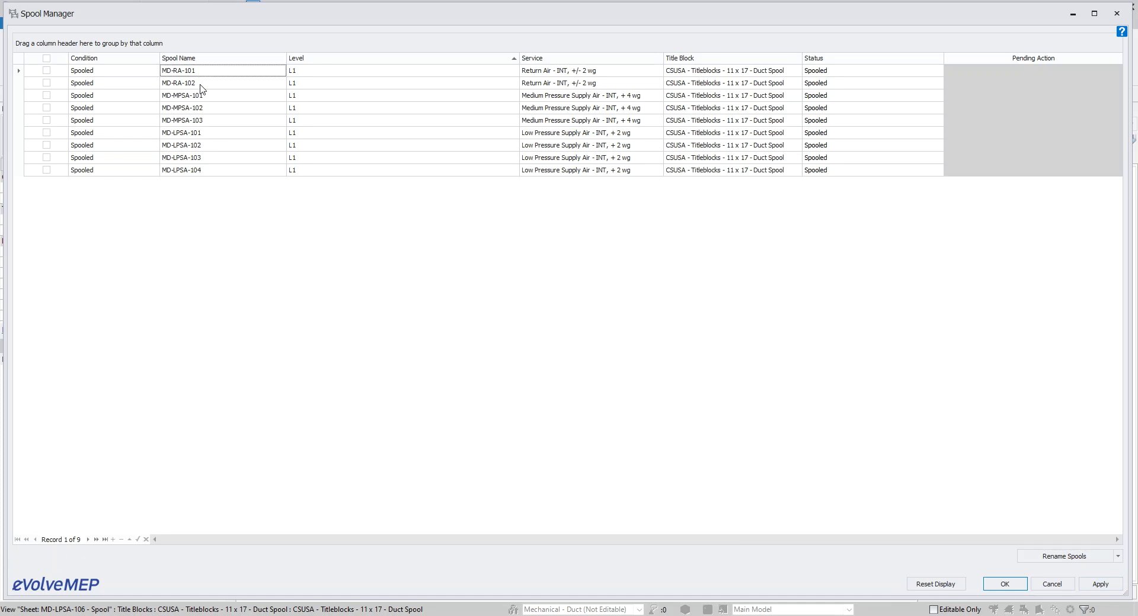
pyautogui.keyDown('shift'); pyautogui.click(200, 84); pyautogui.keyUp('shift')
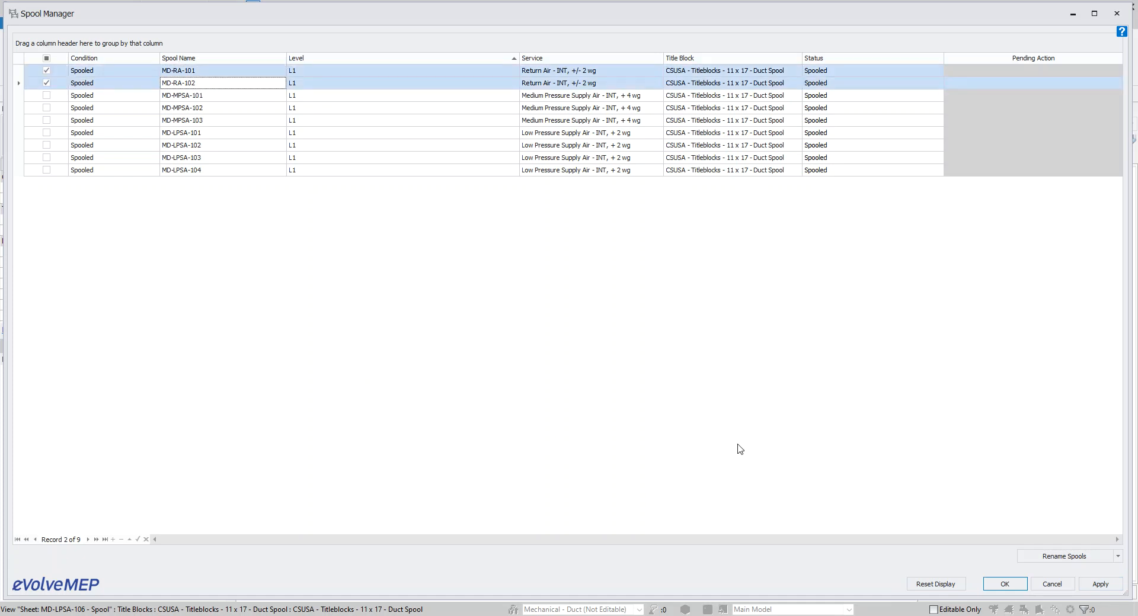
pyautogui.click(1119, 559)
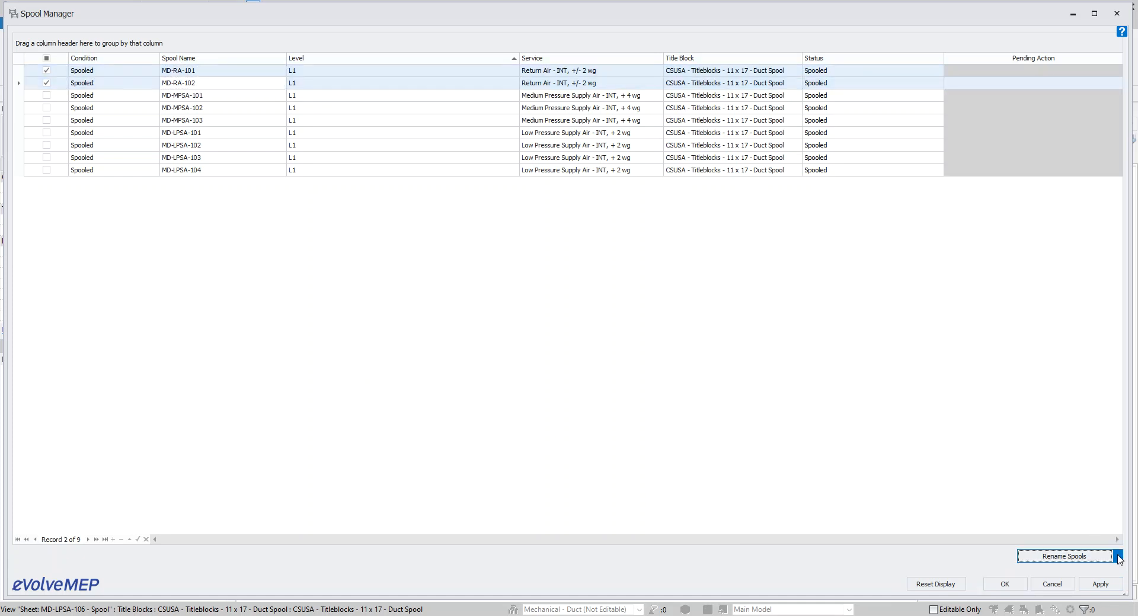
pyautogui.click(1088, 505)
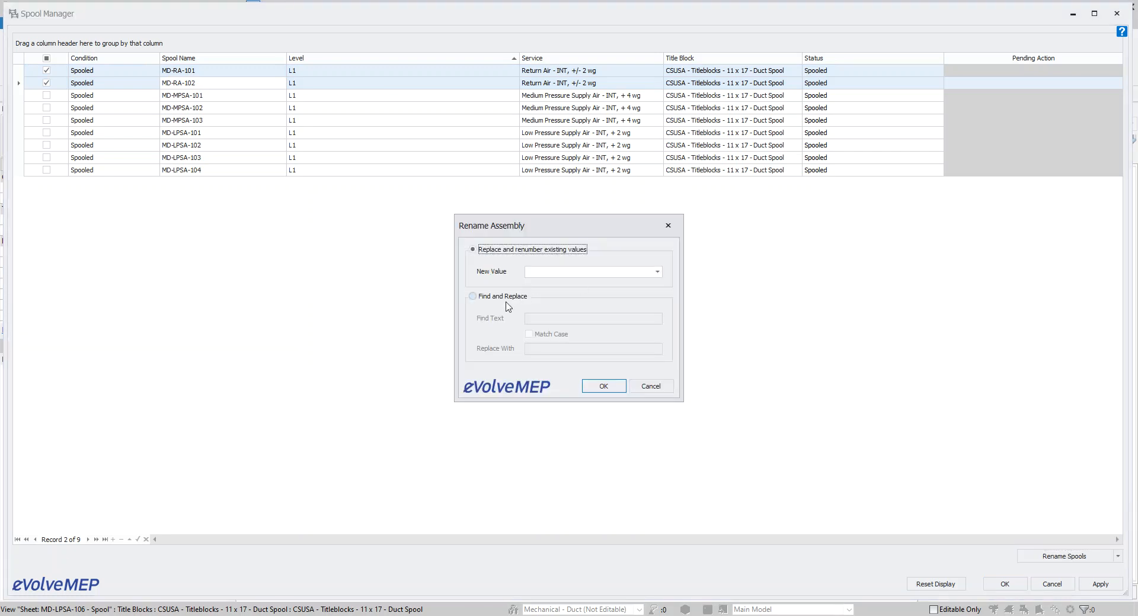
pyautogui.click(479, 296)
pyautogui.press('Tab')
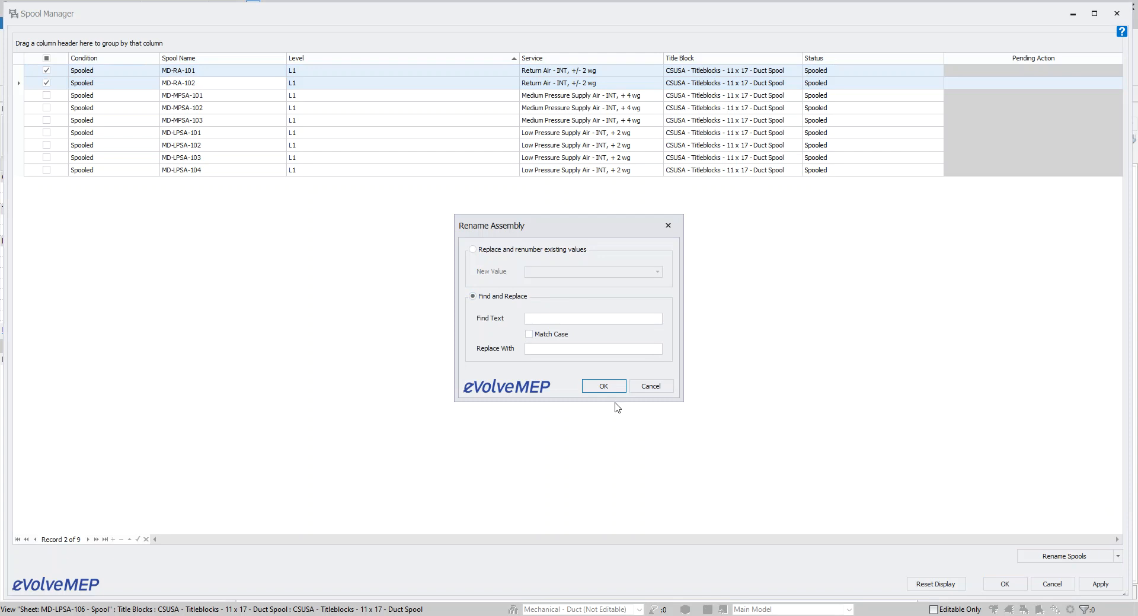
pyautogui.write('ra')
pyautogui.click(603, 386)
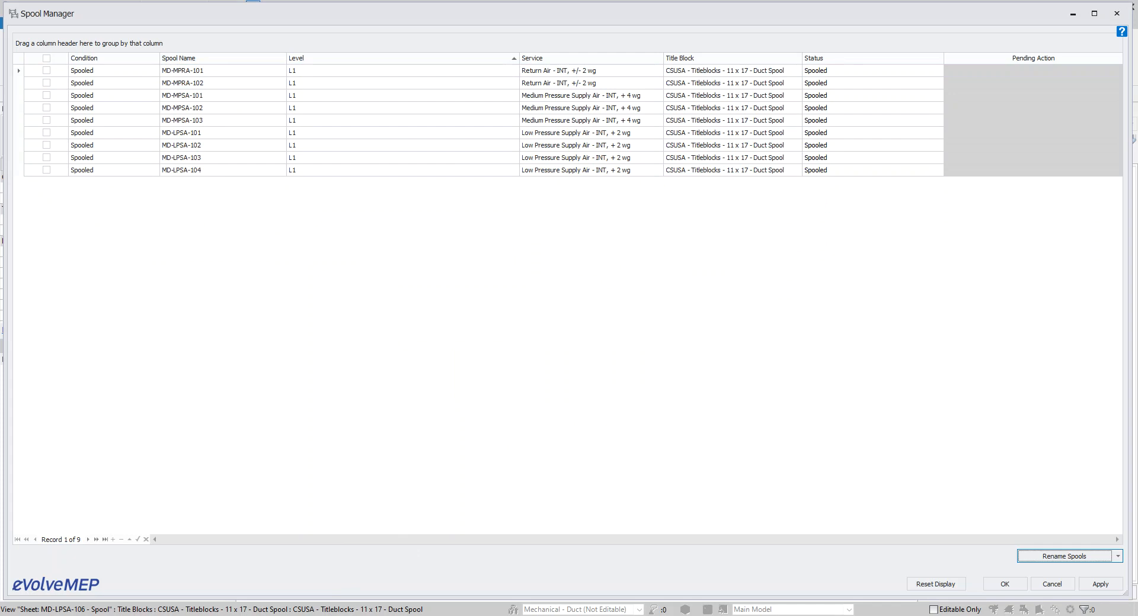
pyautogui.click(1118, 556)
pyautogui.click(951, 501)
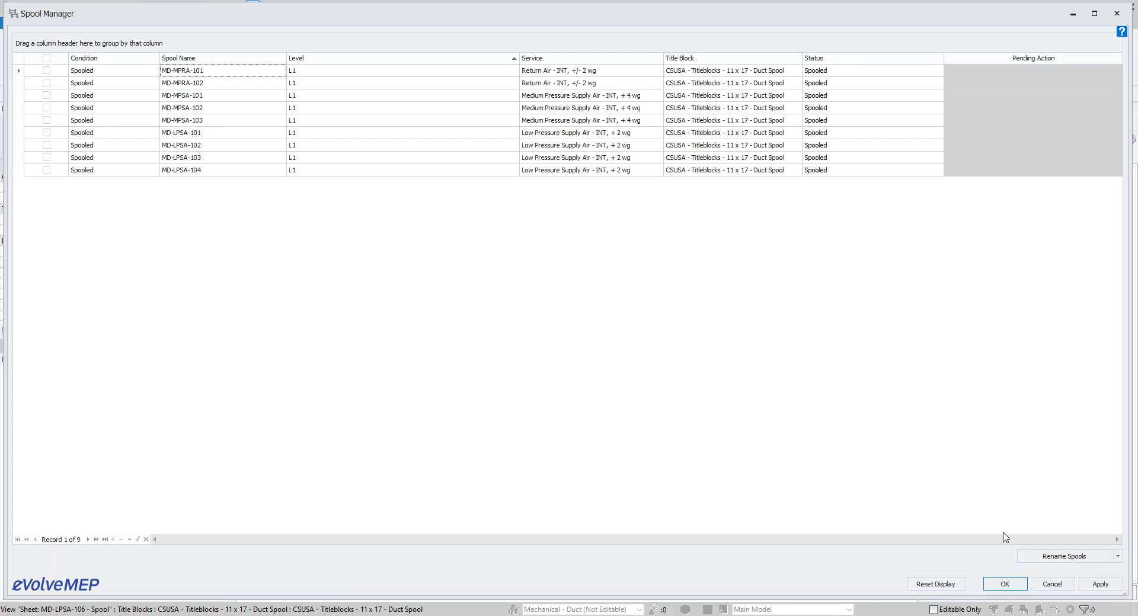
pyautogui.click(1117, 556)
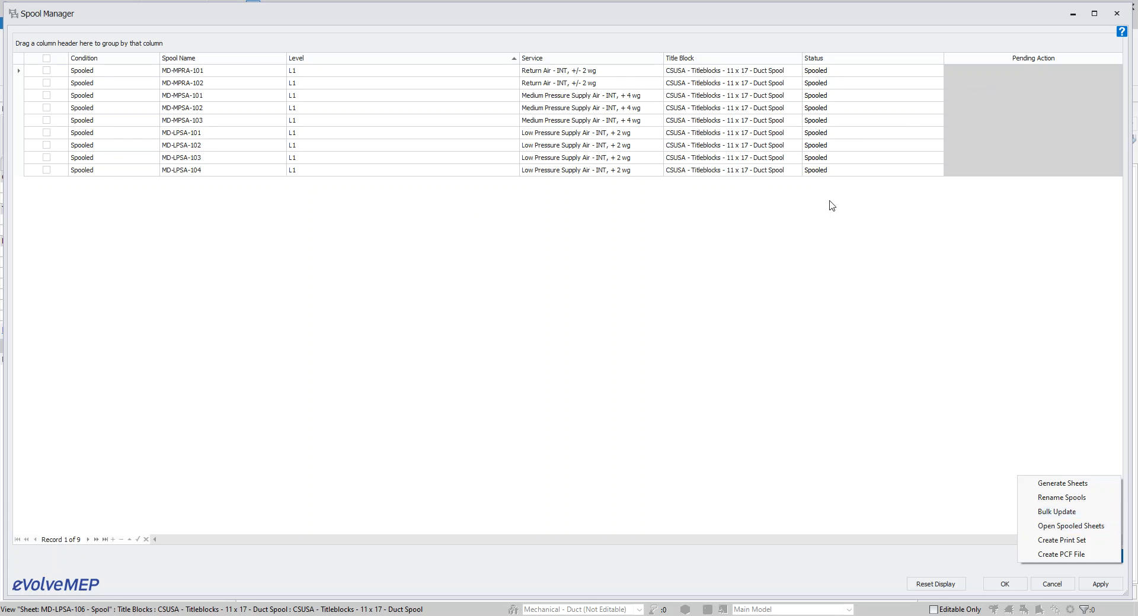
# Sort the spool list by Status and set the status of spool MD-MPRA-101 to Released.
pyautogui.click(829, 58)
pyautogui.click(834, 71)
pyautogui.click(938, 70)
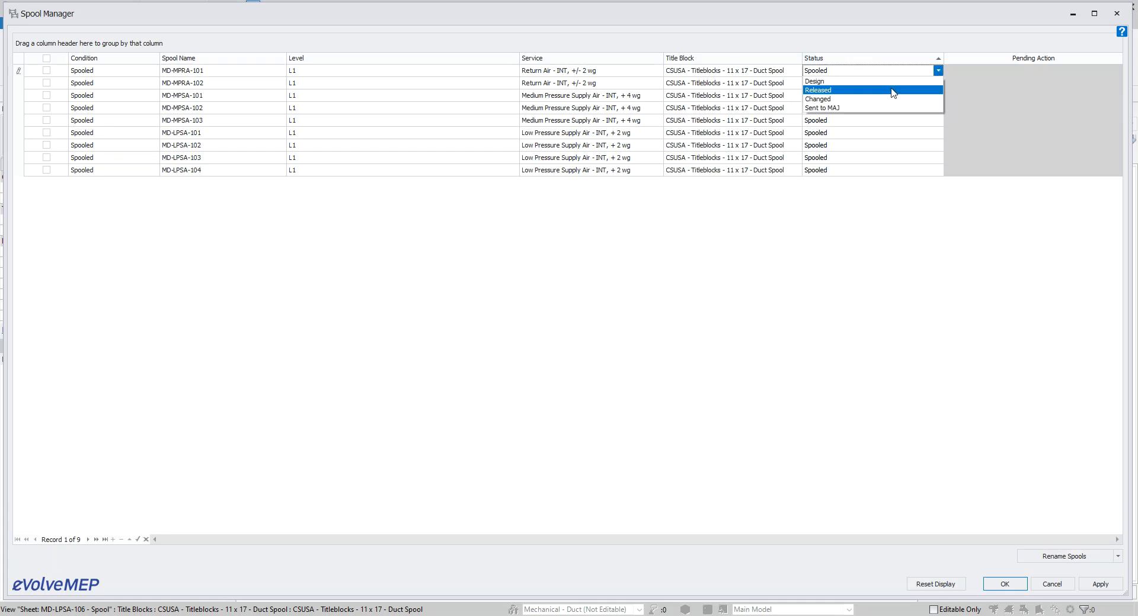
pyautogui.click(829, 91)
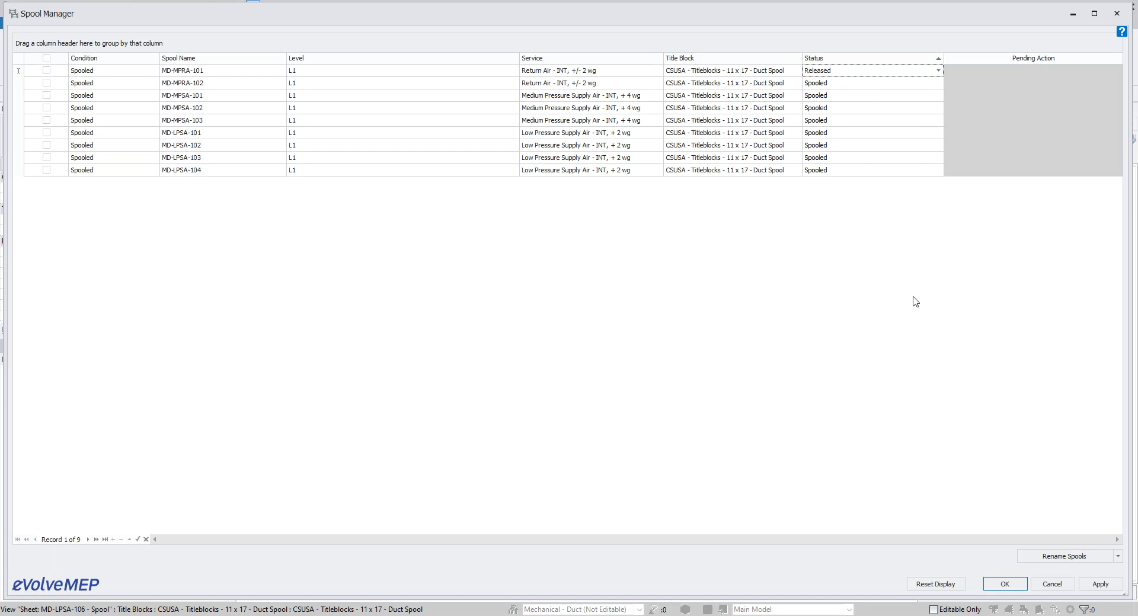
pyautogui.click(938, 71)
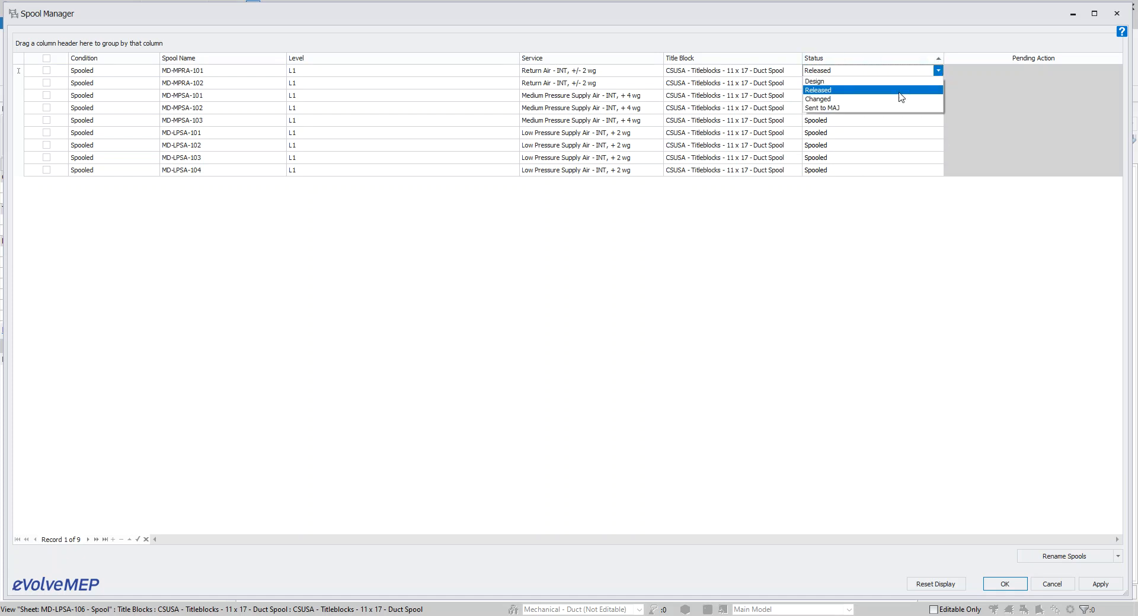
pyautogui.click(856, 90)
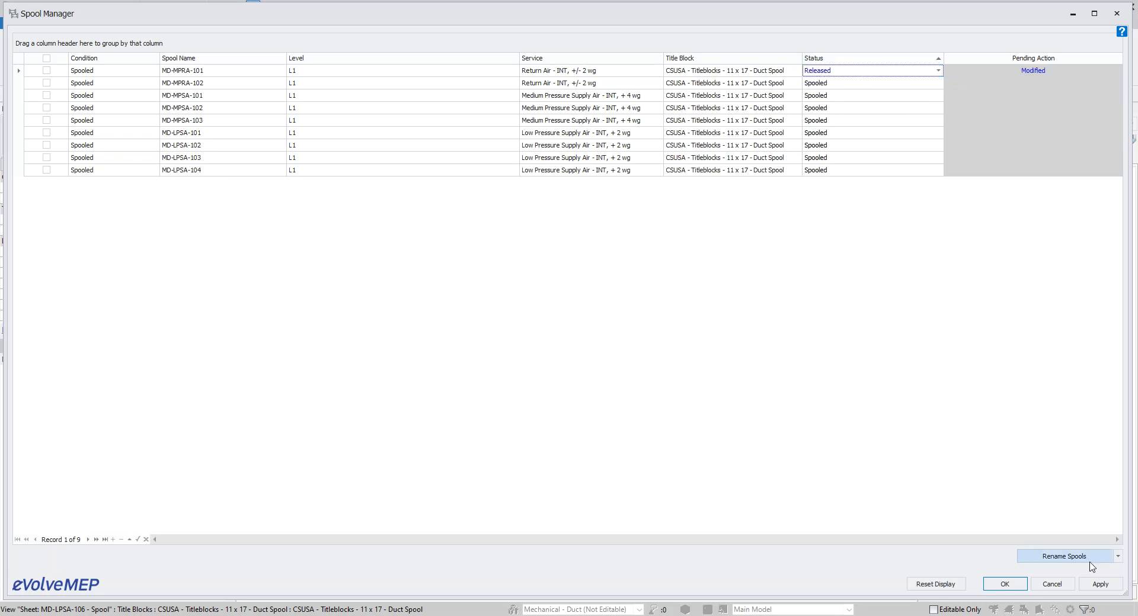
# Choose Bulk Update as the spool action and check every spool from MD-MPRA-101 through MD-LPSA-104.
pyautogui.click(1117, 557)
pyautogui.click(1056, 512)
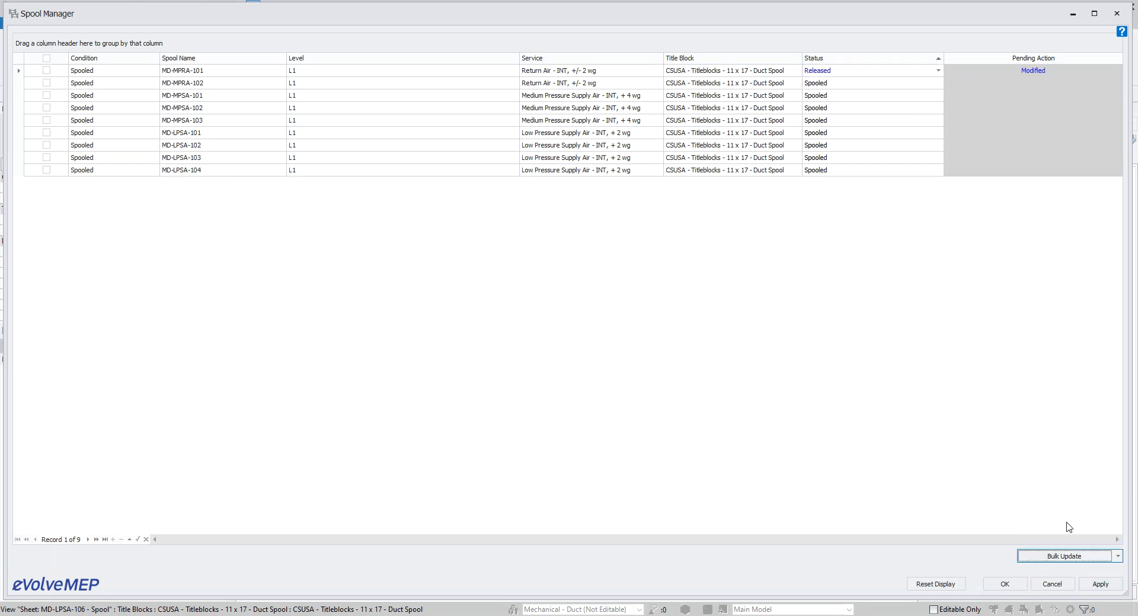
pyautogui.click(46, 71)
pyautogui.moveTo(21, 72); pyautogui.dragTo(26, 176)
# Bulk update the Status field of all checked spools to Released.
pyautogui.click(1095, 558)
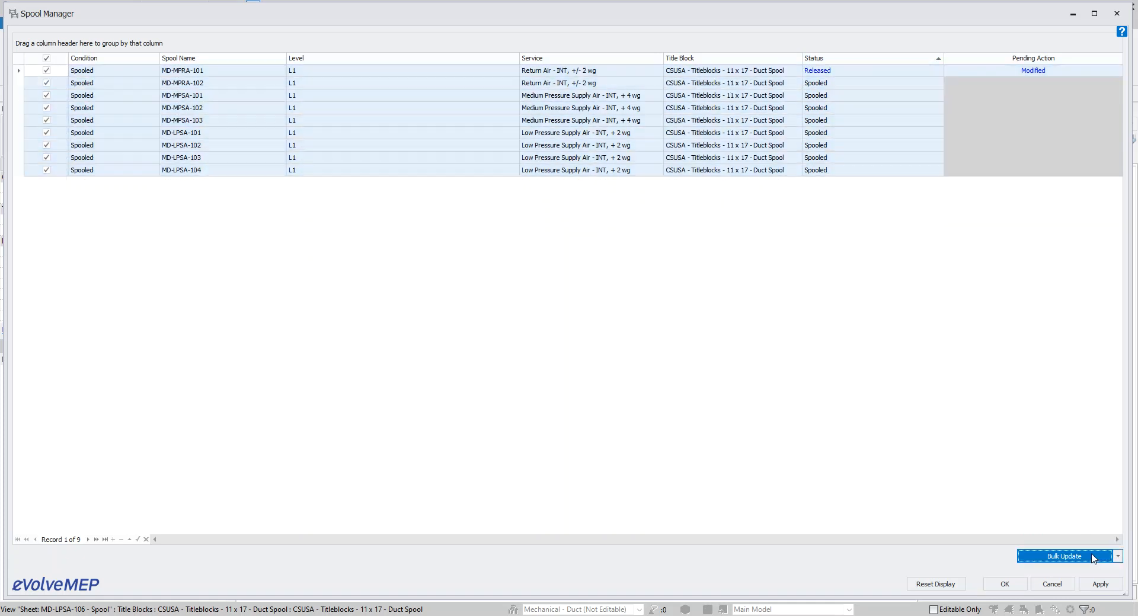
pyautogui.moveTo(171, 98); pyautogui.dragTo(414, 262)
pyautogui.click(557, 282)
pyautogui.click(448, 294)
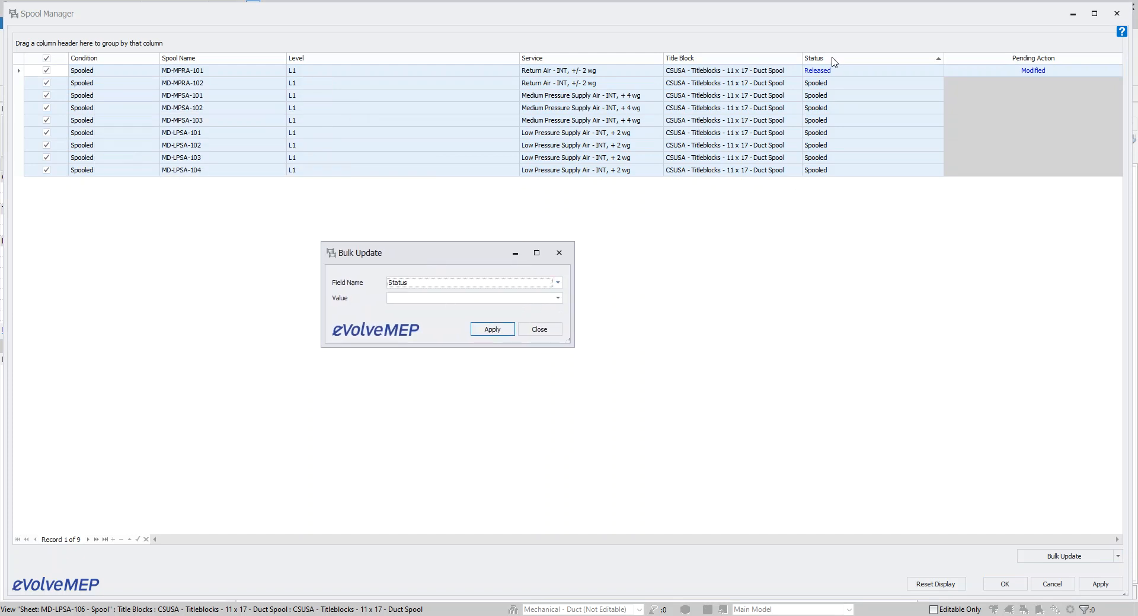
pyautogui.click(499, 300)
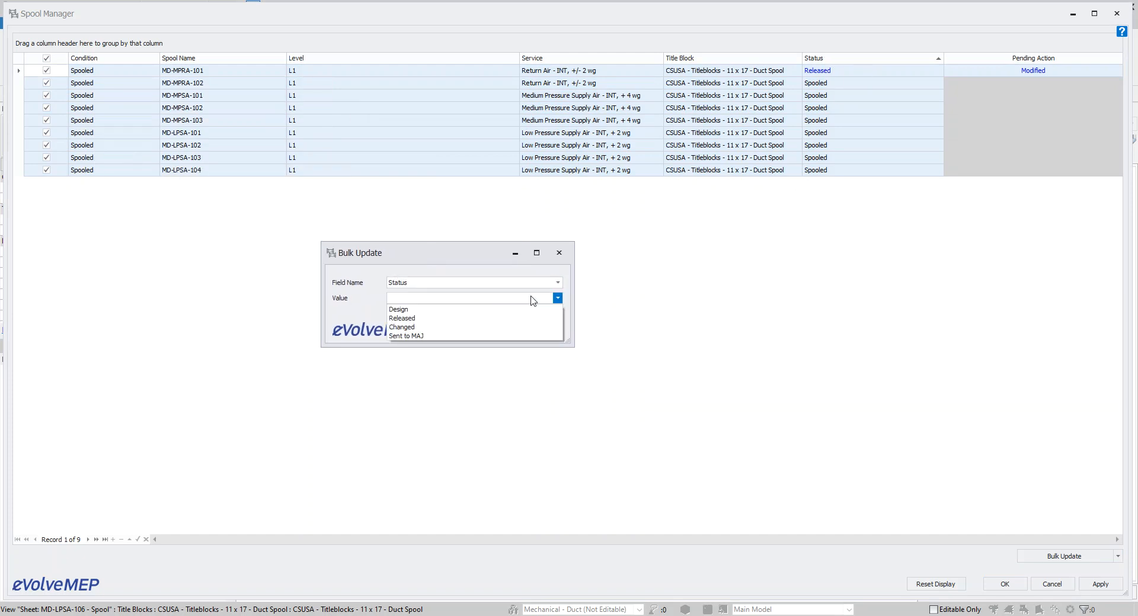
pyautogui.click(454, 320)
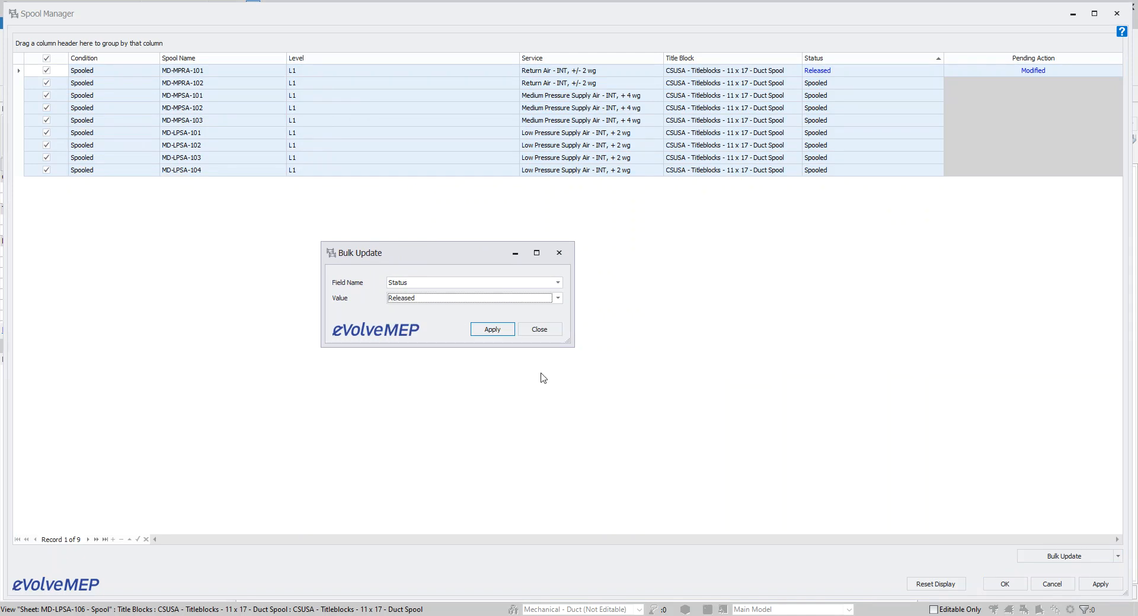
pyautogui.click(493, 334)
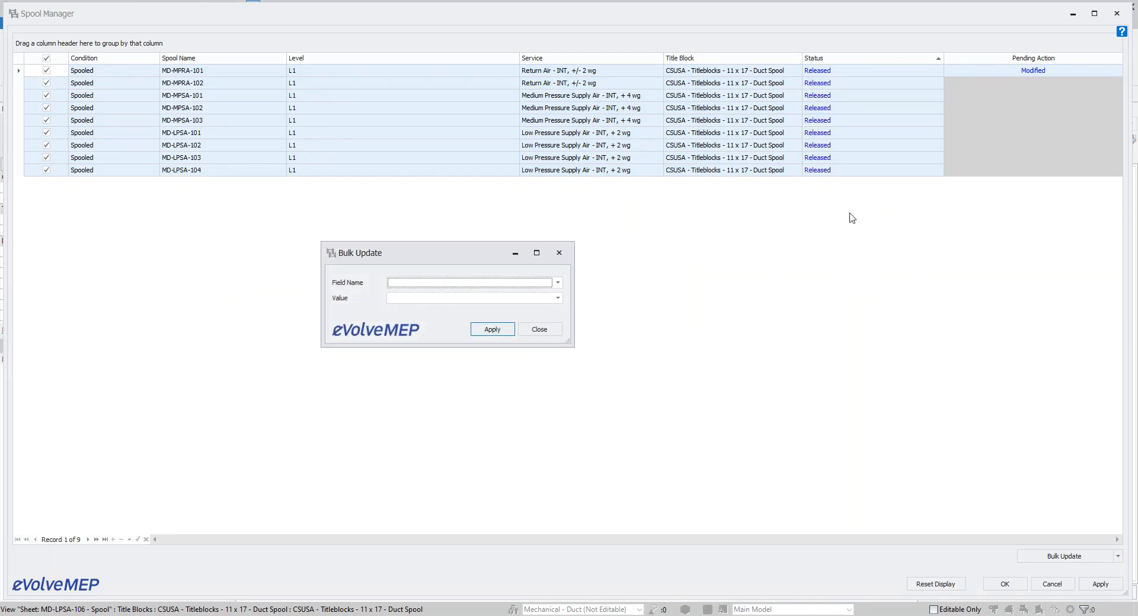
pyautogui.click(539, 330)
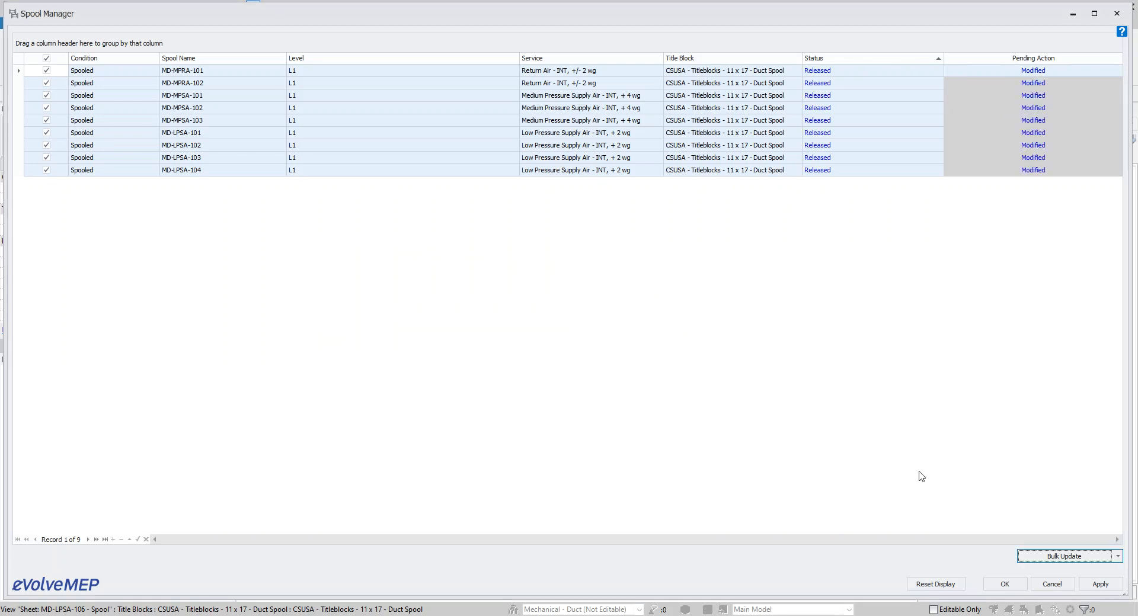
# Accept the pending spool changes, closing the manager, and switch to the SPL - MD 3D view.
pyautogui.click(1004, 584)
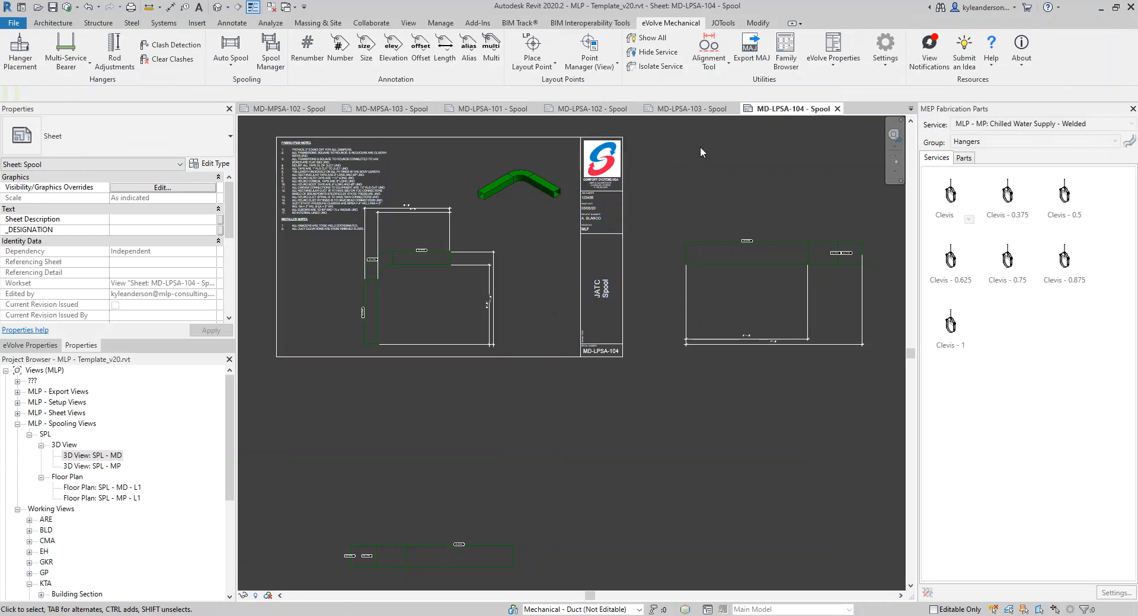
pyautogui.click(910, 109)
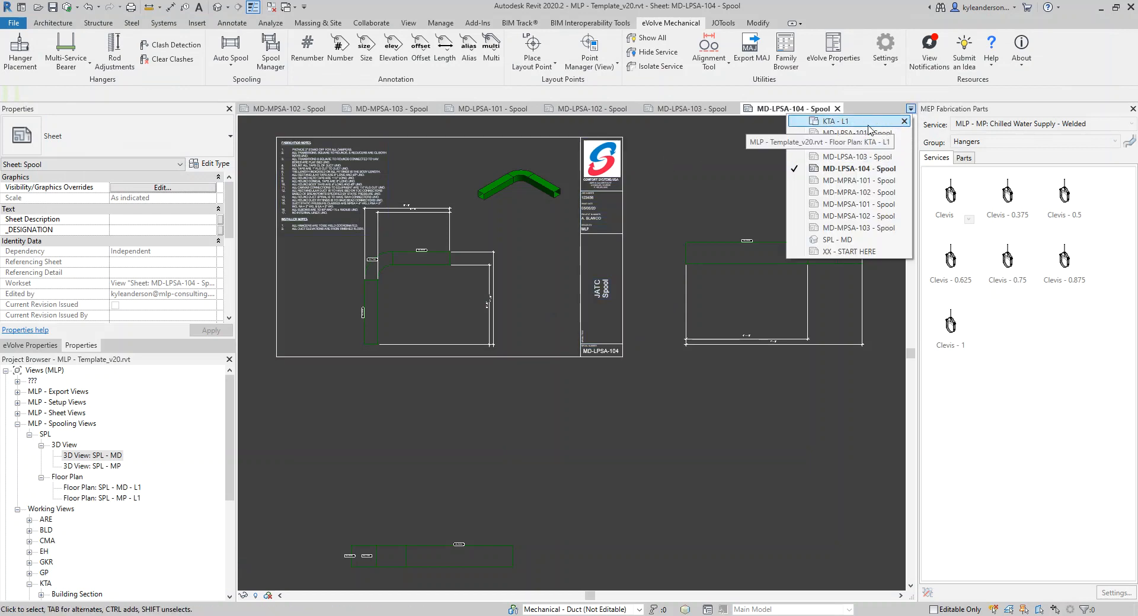
pyautogui.click(850, 240)
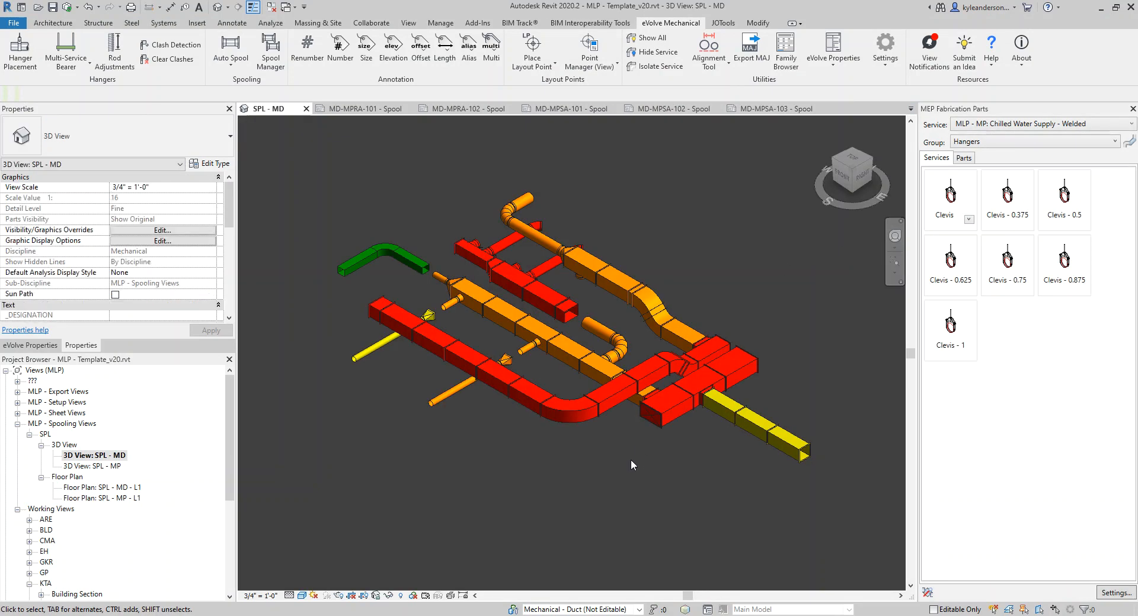
# Inspect the end straight of the MD-MPRA-101 duct run, checking its Status in the eVolve properties, and clear the selection.
pyautogui.click(589, 396)
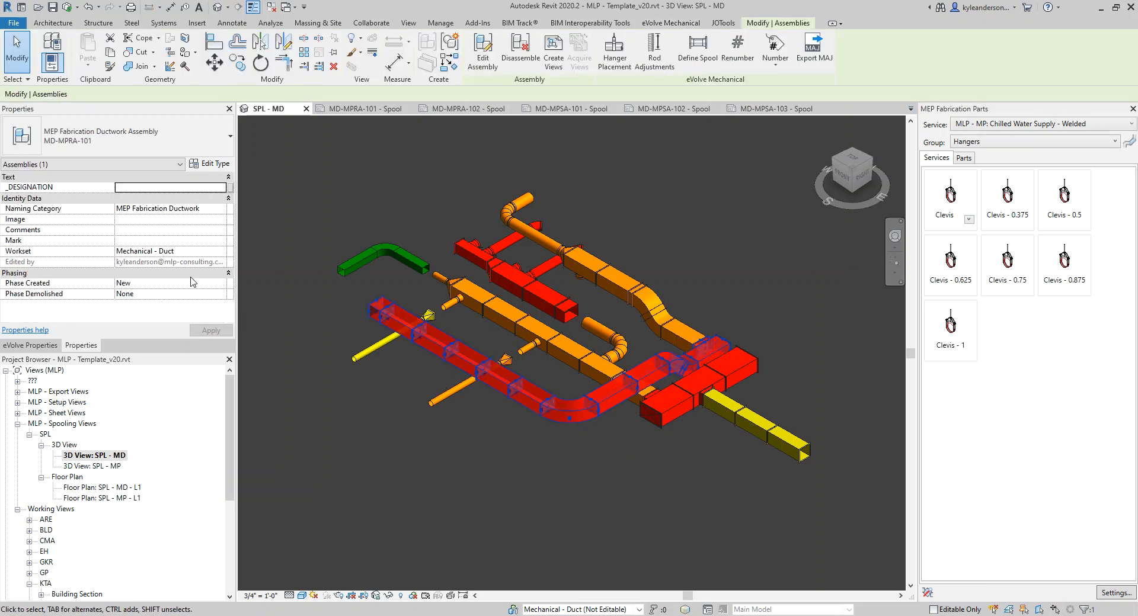
pyautogui.click(395, 312)
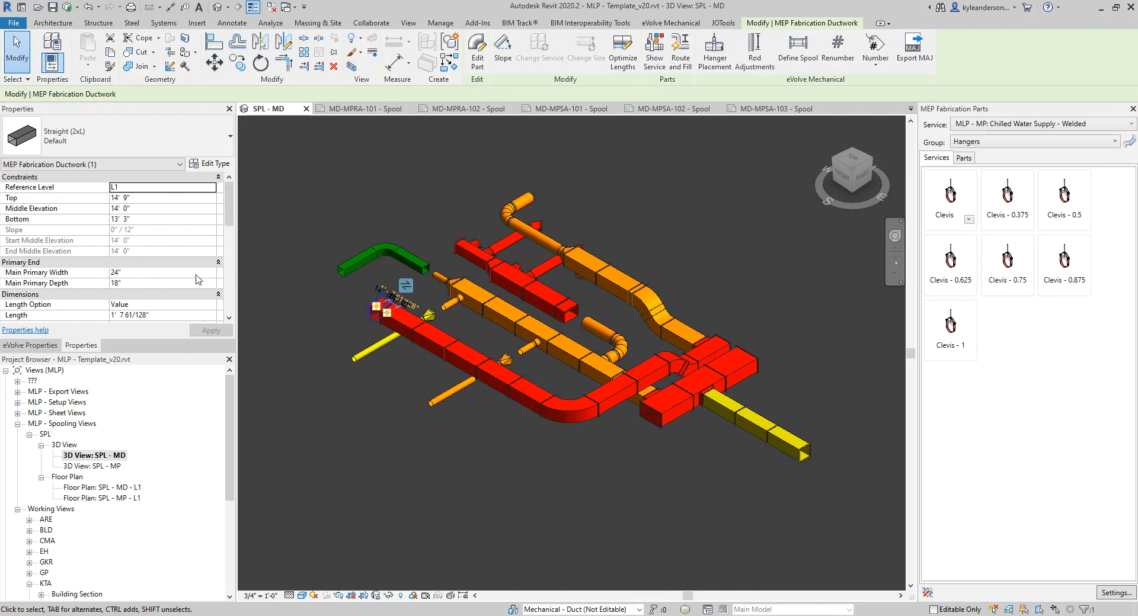
pyautogui.scroll(-3, 169, 281)
pyautogui.scroll(-5, 168, 283)
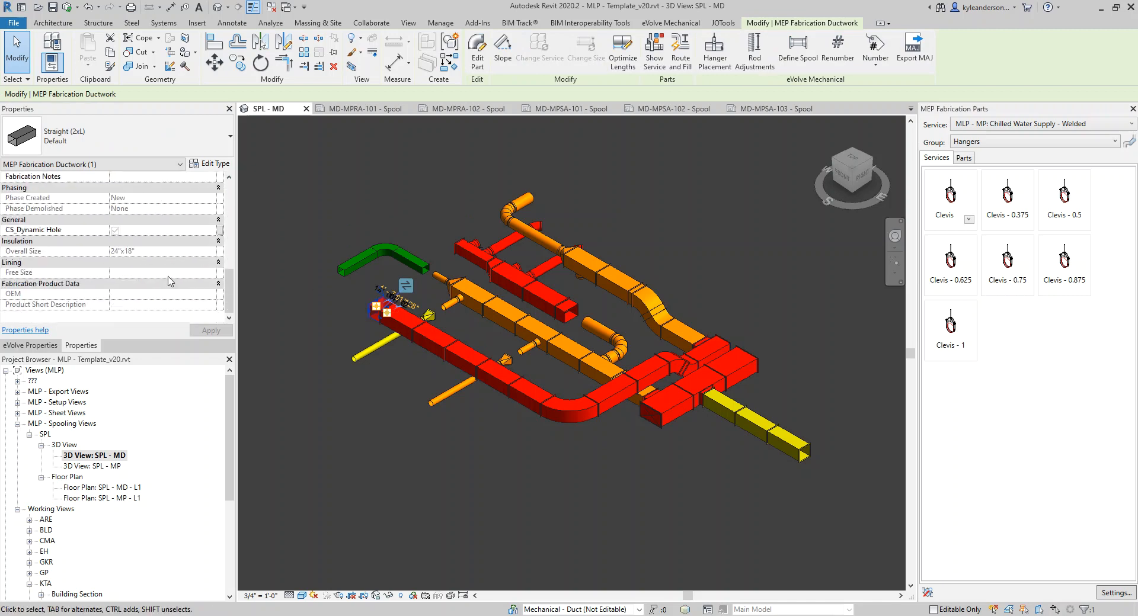
pyautogui.scroll(8, 169, 282)
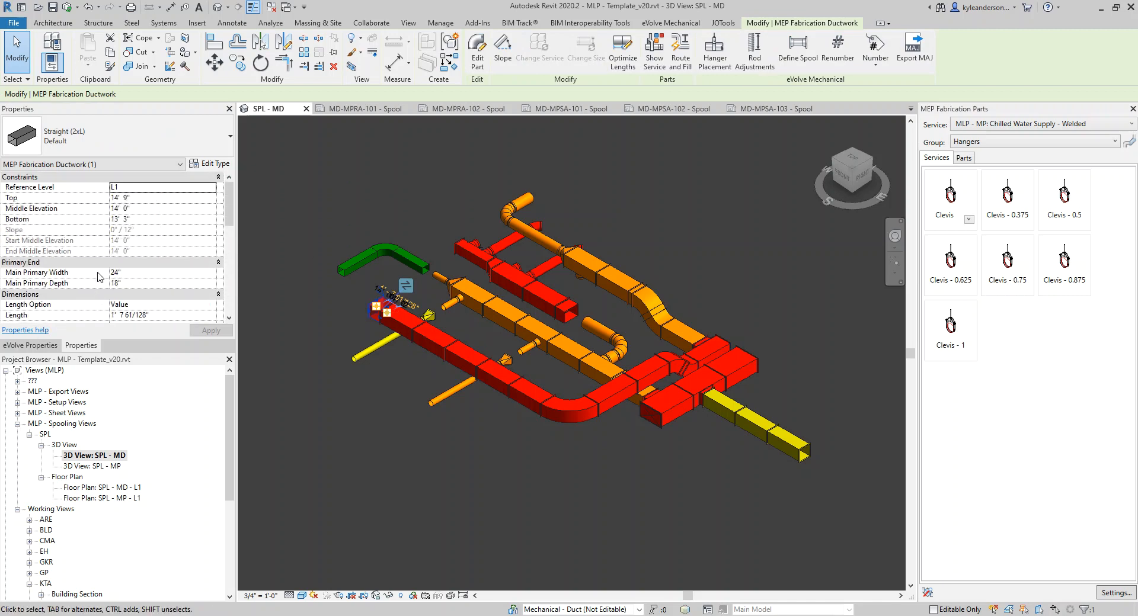
pyautogui.click(28, 345)
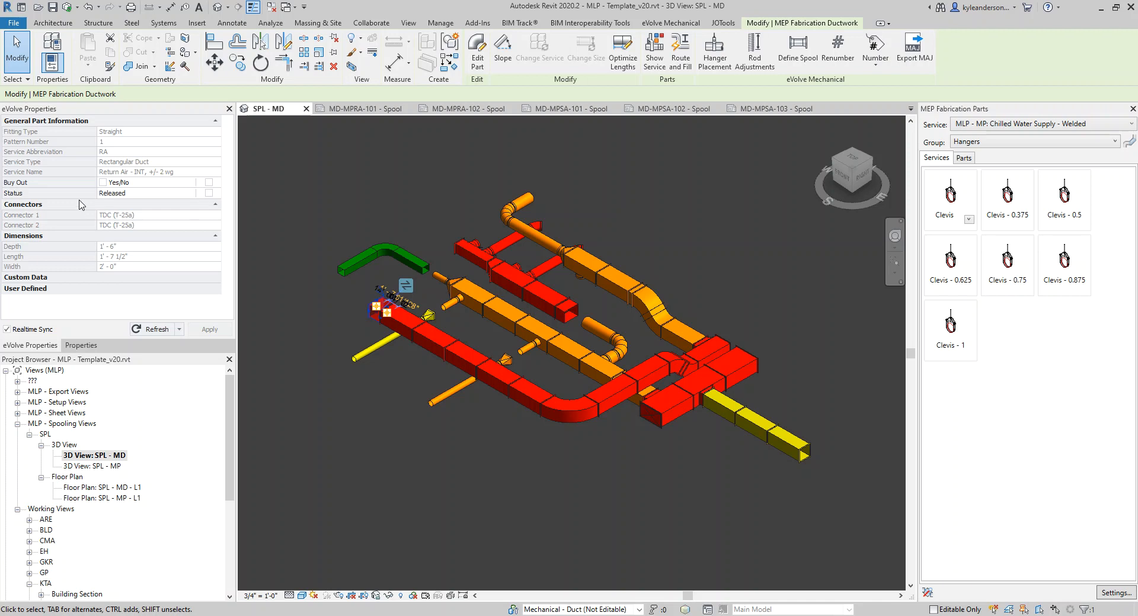
pyautogui.click(546, 494)
pyautogui.click(276, 70)
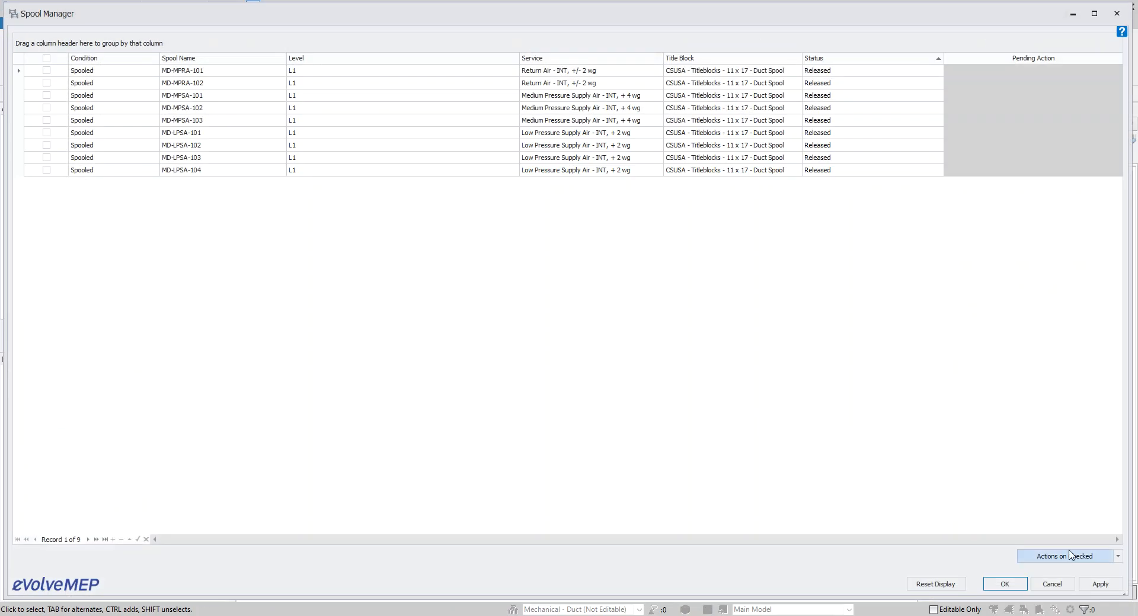
pyautogui.click(1117, 558)
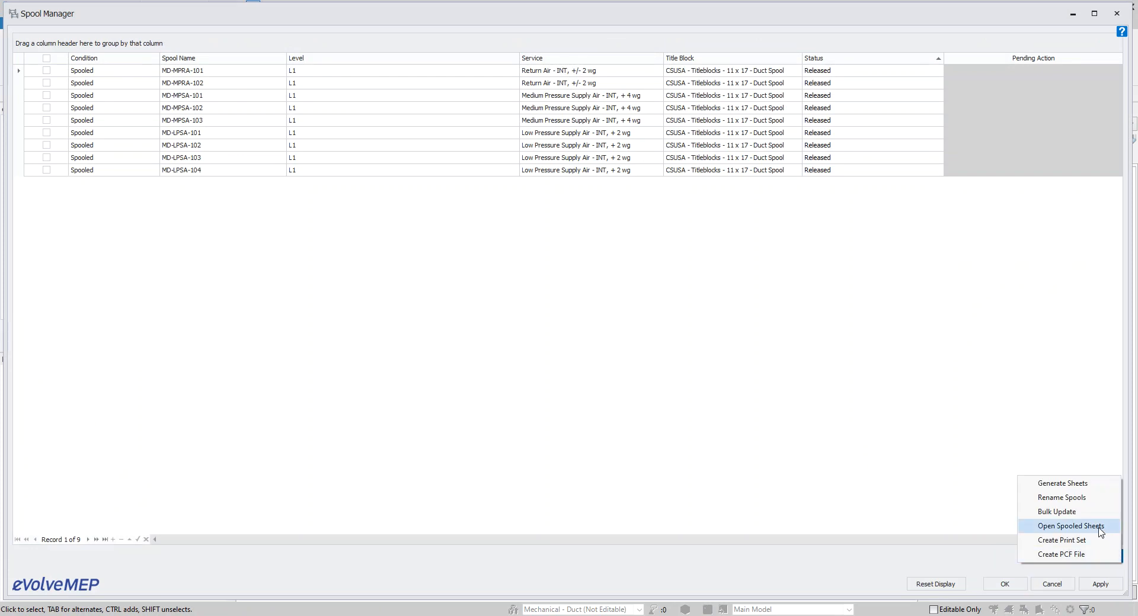
pyautogui.click(1116, 13)
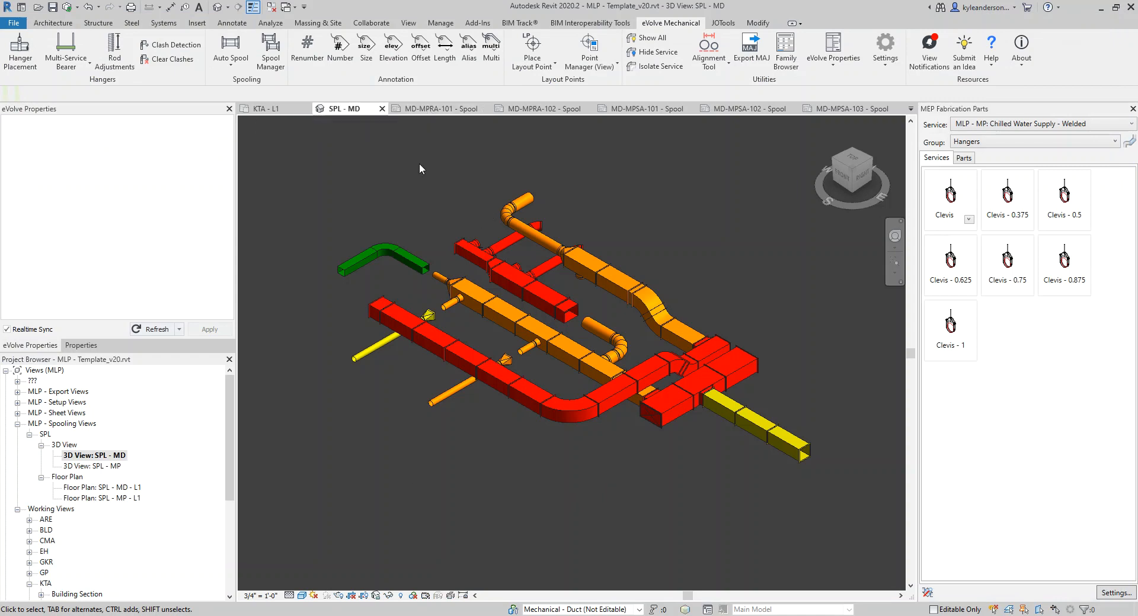
# Close all inactive views except SPL - MD and expand the MD sheets in the project browser.
pyautogui.click(408, 22)
pyautogui.click(939, 56)
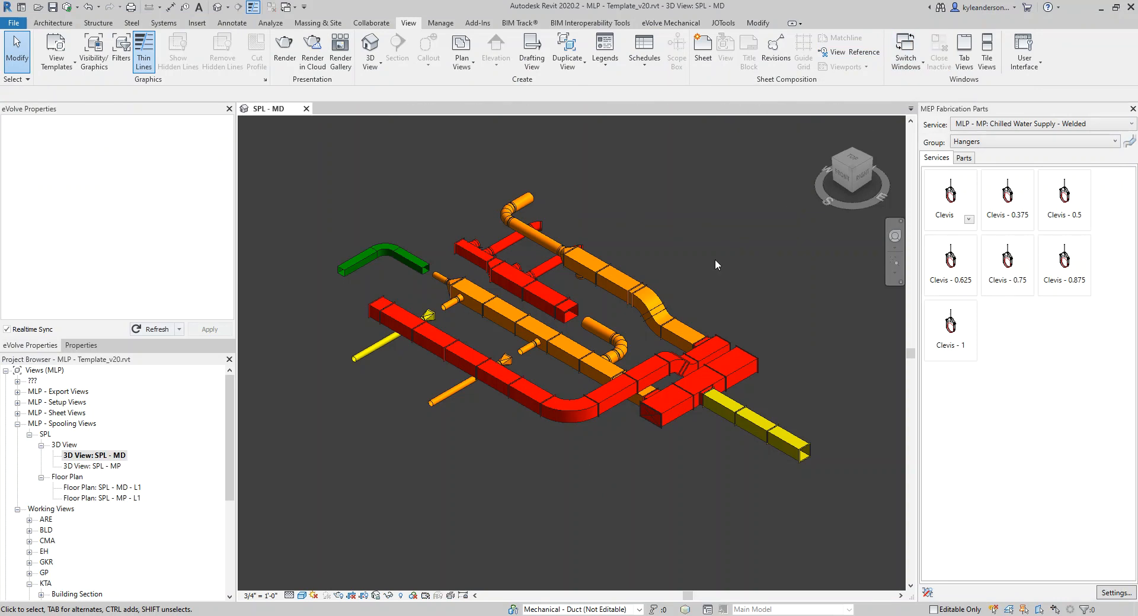
pyautogui.click(17, 424)
pyautogui.scroll(-3, 97, 554)
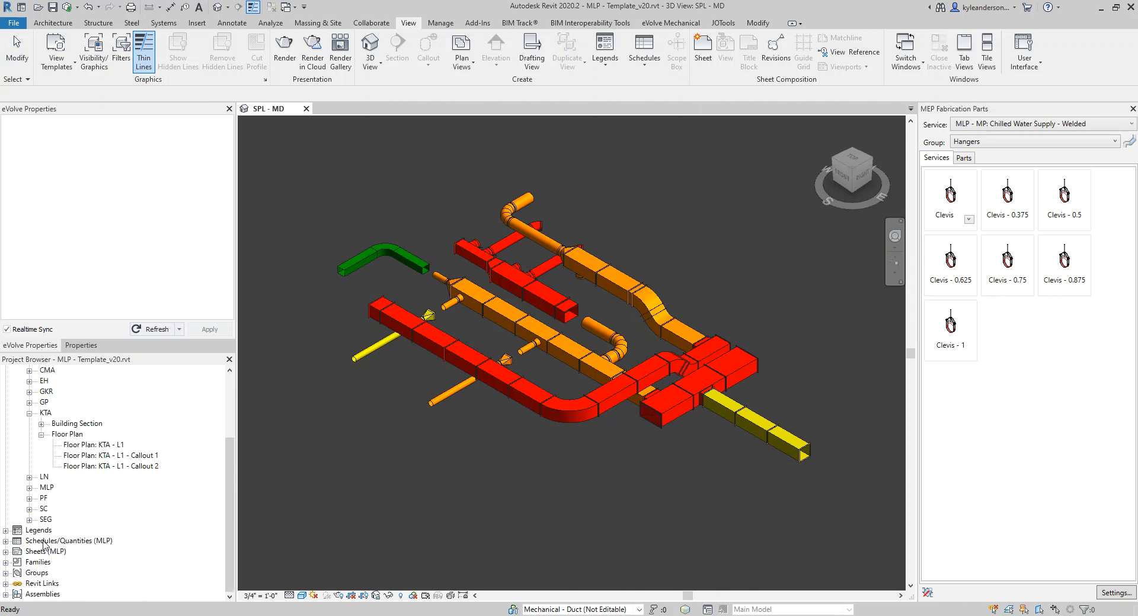
pyautogui.scroll(-5, 7, 545)
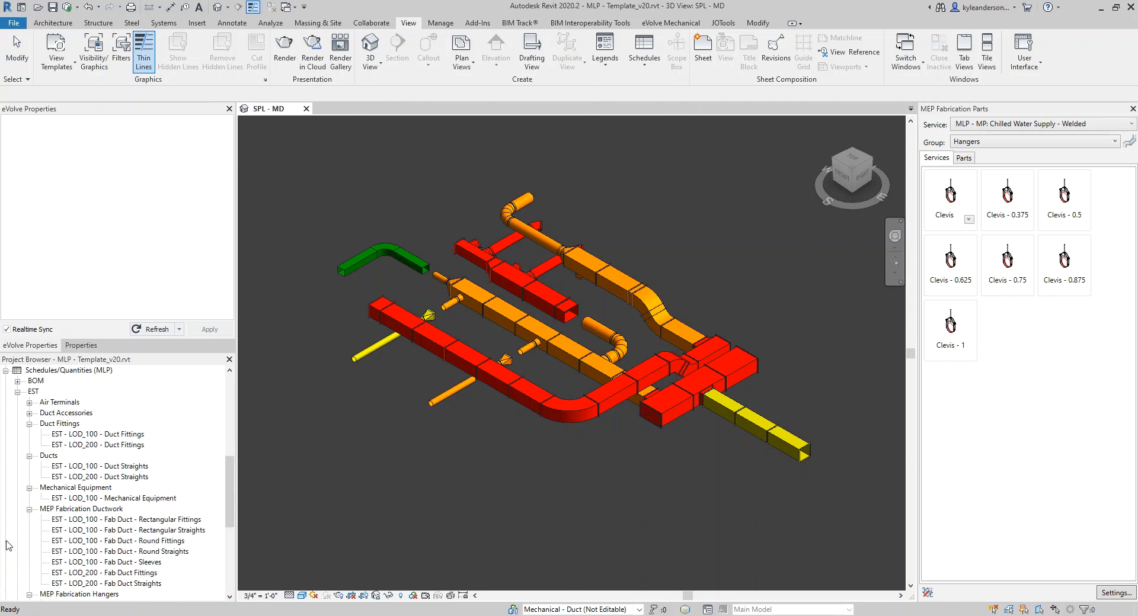
pyautogui.click(17, 391)
pyautogui.scroll(-2, 60, 482)
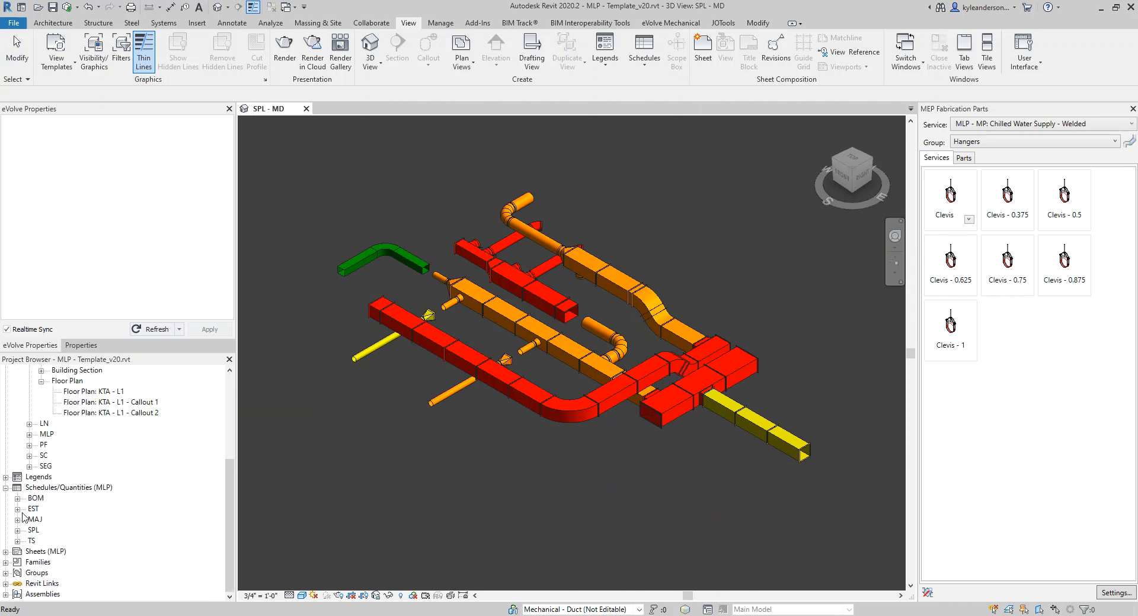
pyautogui.click(5, 552)
pyautogui.scroll(-2, 27, 541)
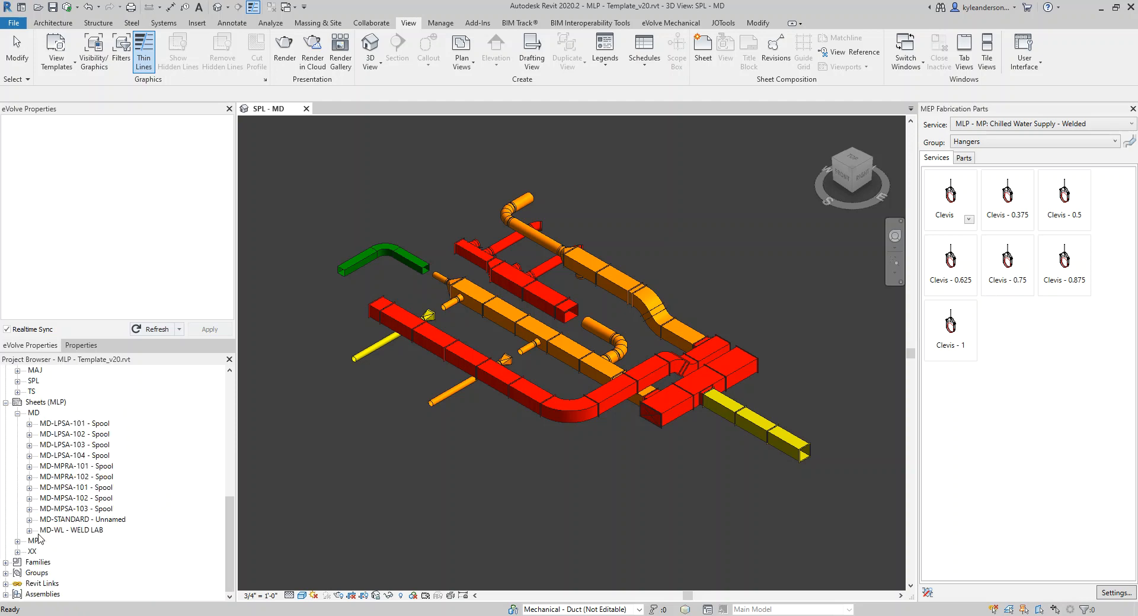
# Open spool sheets MD-LPSA-101 and MD-LPSA-102 individually, dismissing the save reminder, and return to the SPL - MD 3D view.
pyautogui.doubleClick(69, 424)
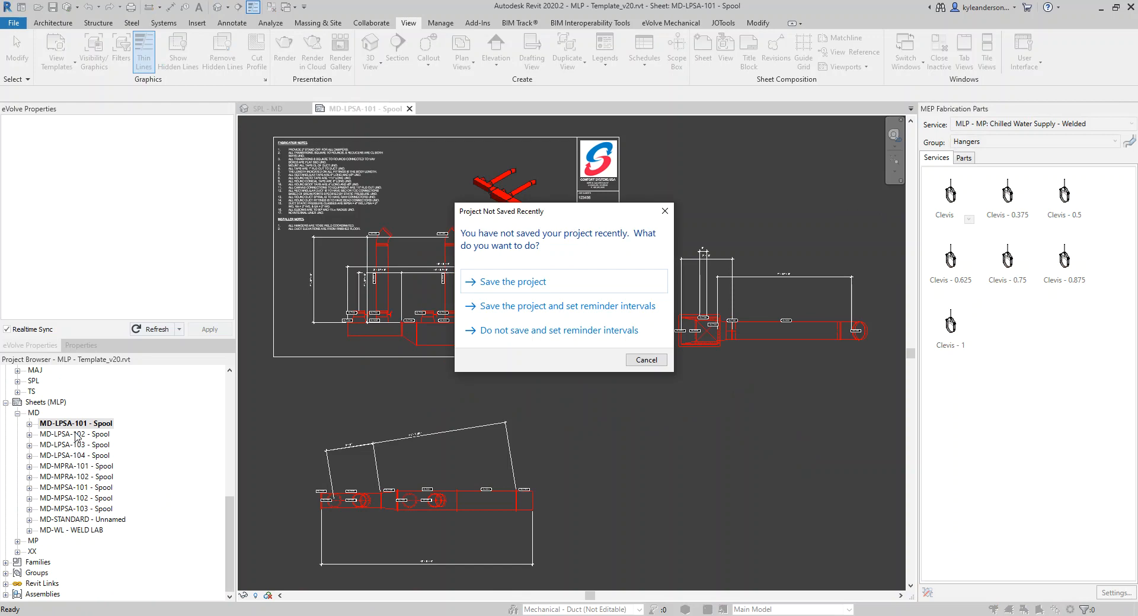
pyautogui.click(656, 359)
pyautogui.doubleClick(66, 435)
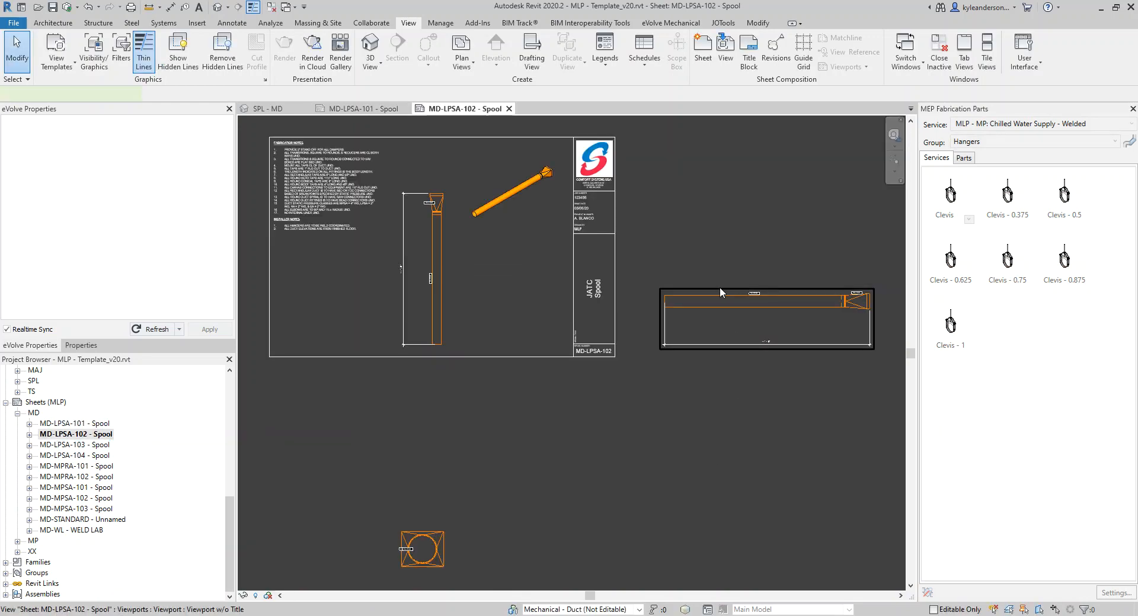
pyautogui.click(719, 288)
pyautogui.click(707, 218)
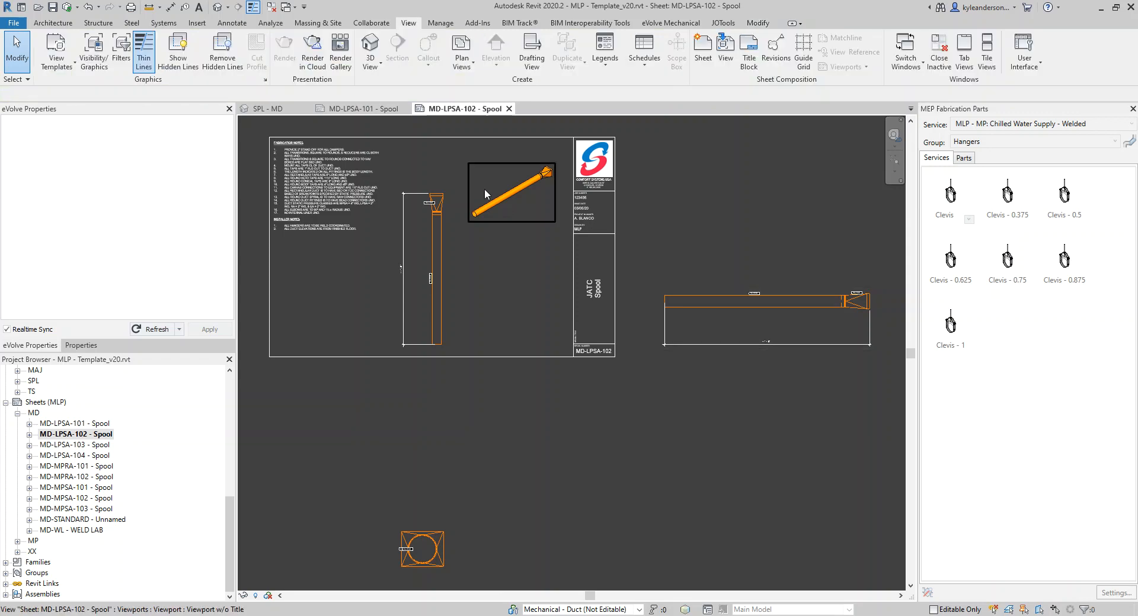
pyautogui.click(273, 108)
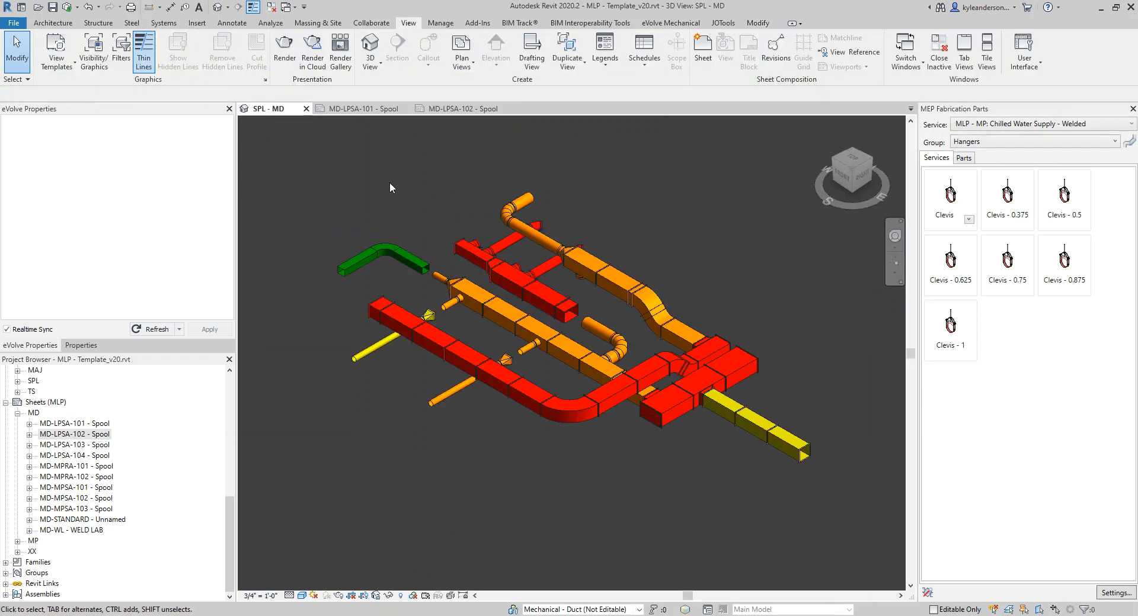
# In the Spool Manager, check spools MD-LPSA-101 through MD-LPSA-104, open their spooled sheets and accept.
pyautogui.click(670, 23)
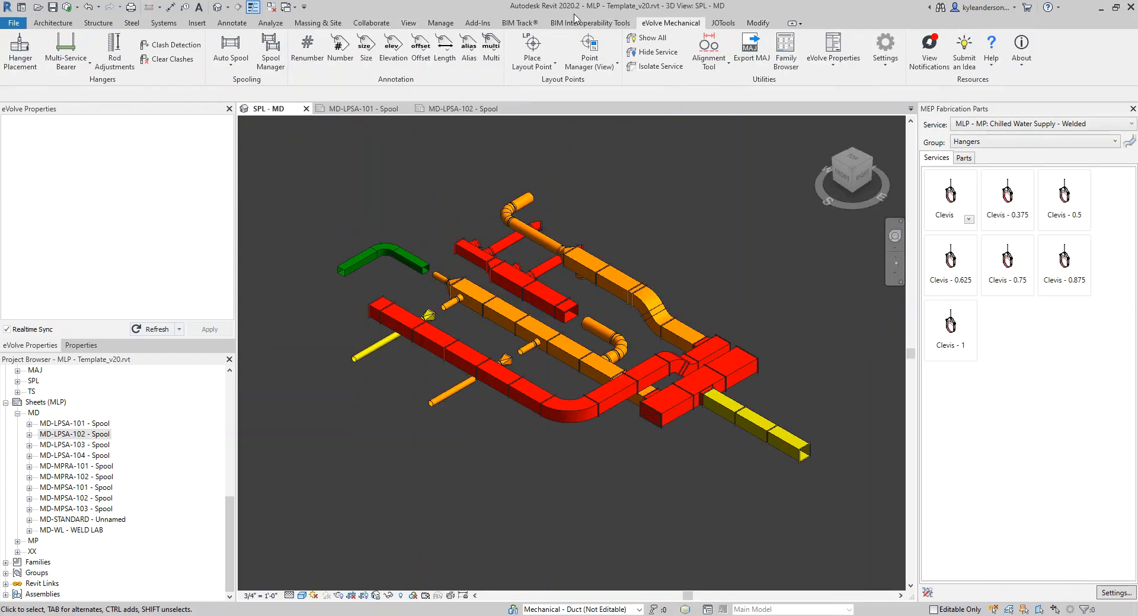
pyautogui.click(270, 50)
pyautogui.click(231, 136)
pyautogui.keyDown('shift'); pyautogui.click(231, 172); pyautogui.keyUp('shift')
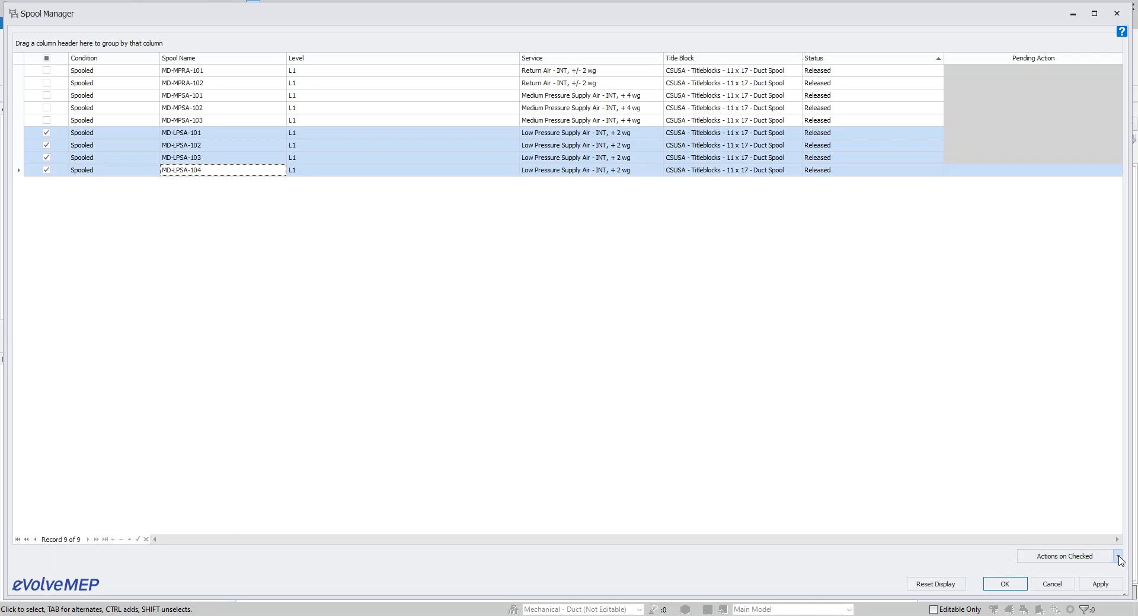
pyautogui.click(1119, 557)
pyautogui.click(1100, 529)
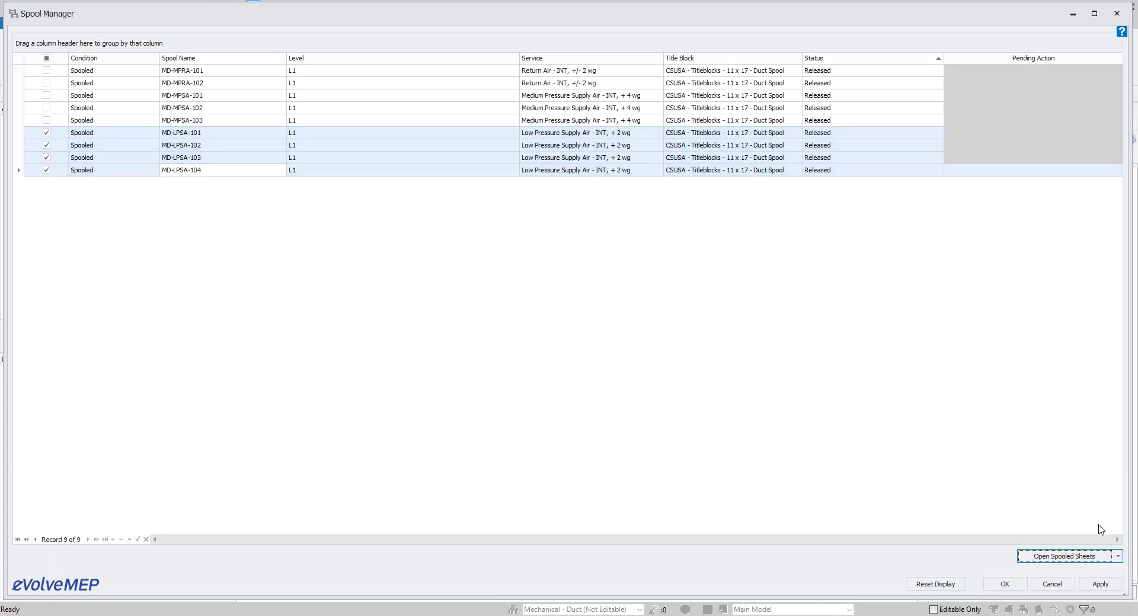
pyautogui.click(1004, 584)
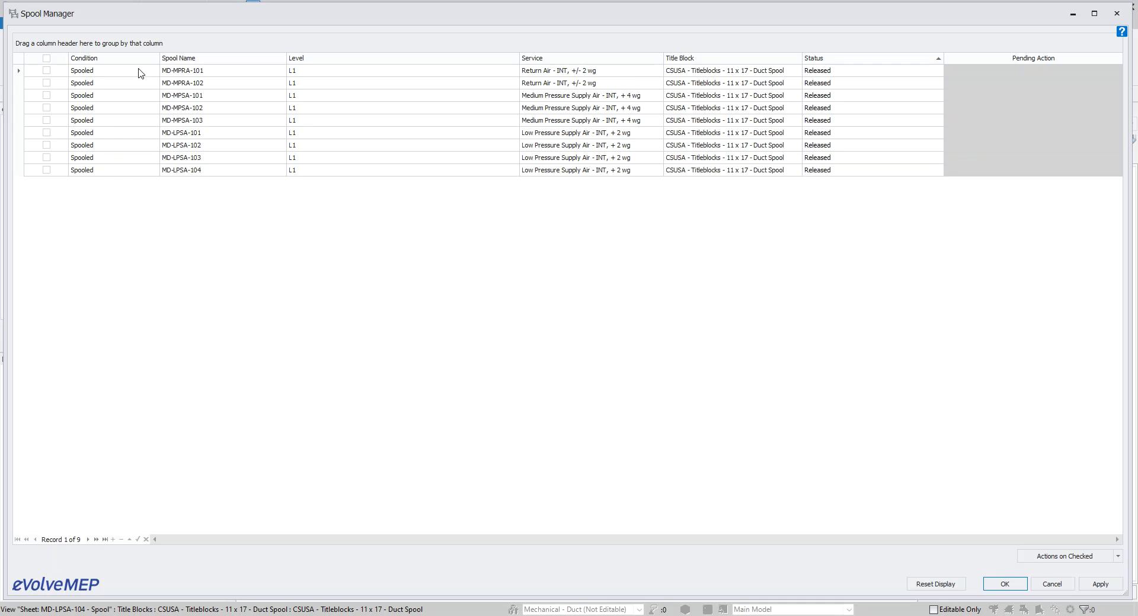
# Check spools MD-MPSA-101 through MD-MPSA-103 in the Spool Manager, open their spooled sheets and accept.
pyautogui.click(149, 97)
pyautogui.click(19, 96)
pyautogui.keyDown('shift'); pyautogui.click(24, 121); pyautogui.keyUp('shift')
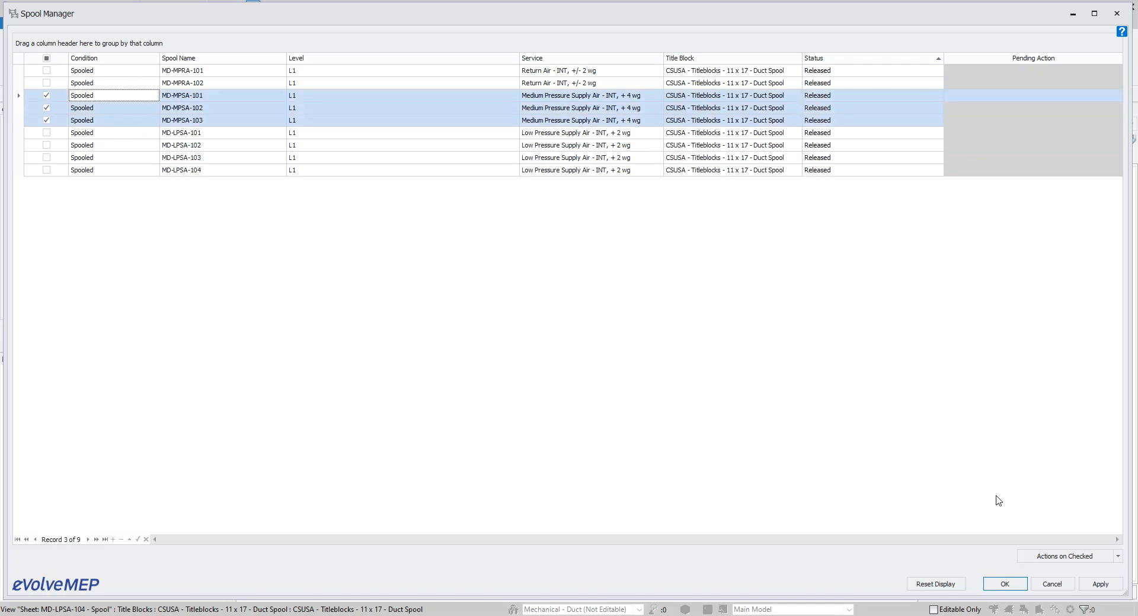
pyautogui.click(1108, 557)
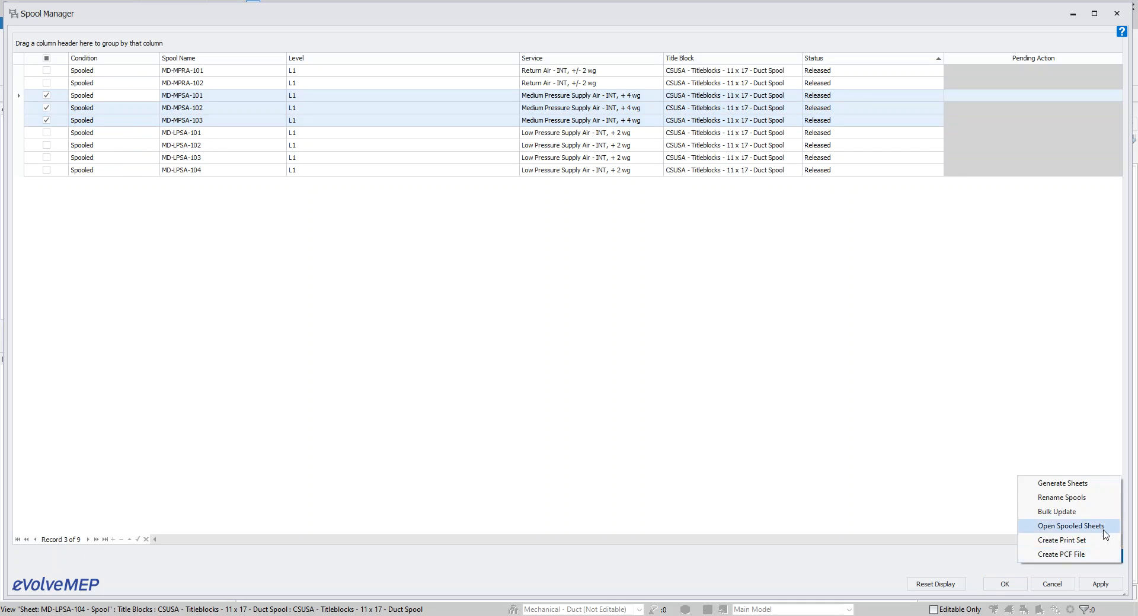
pyautogui.click(1070, 526)
pyautogui.click(1005, 586)
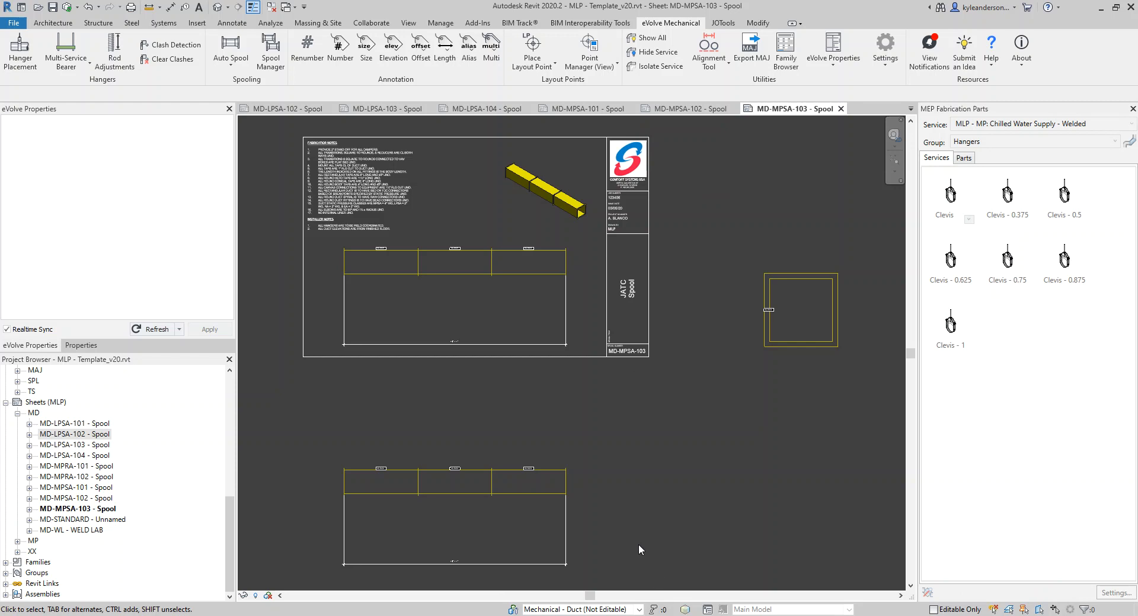
# Reopen the Spool Manager and check every spool from MD-MPRA-101 through MD-LPSA-104.
pyautogui.click(270, 55)
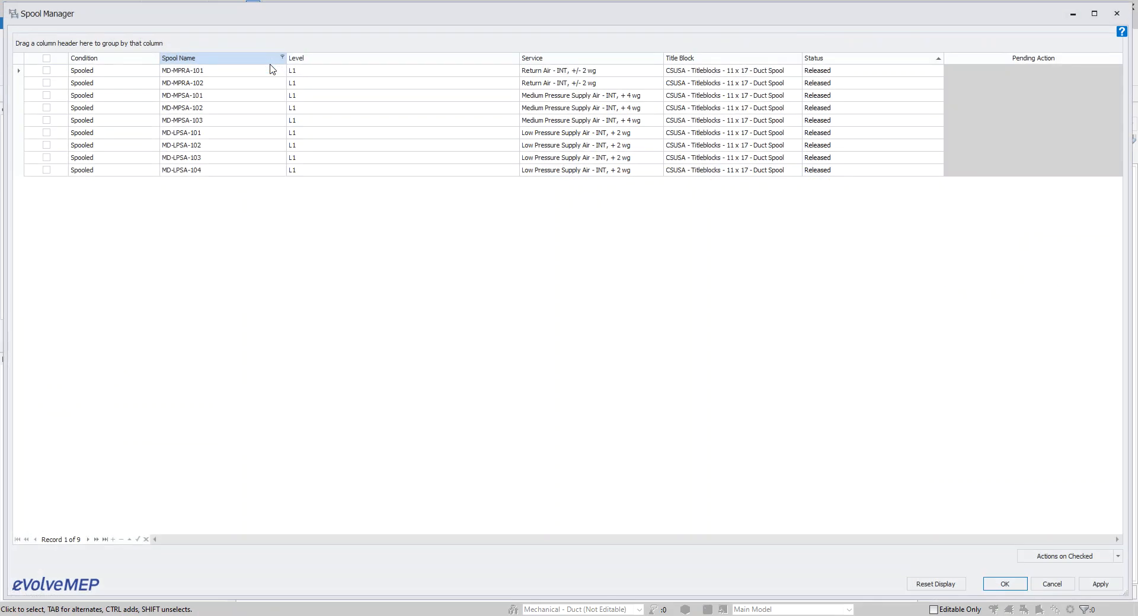
pyautogui.click(1119, 557)
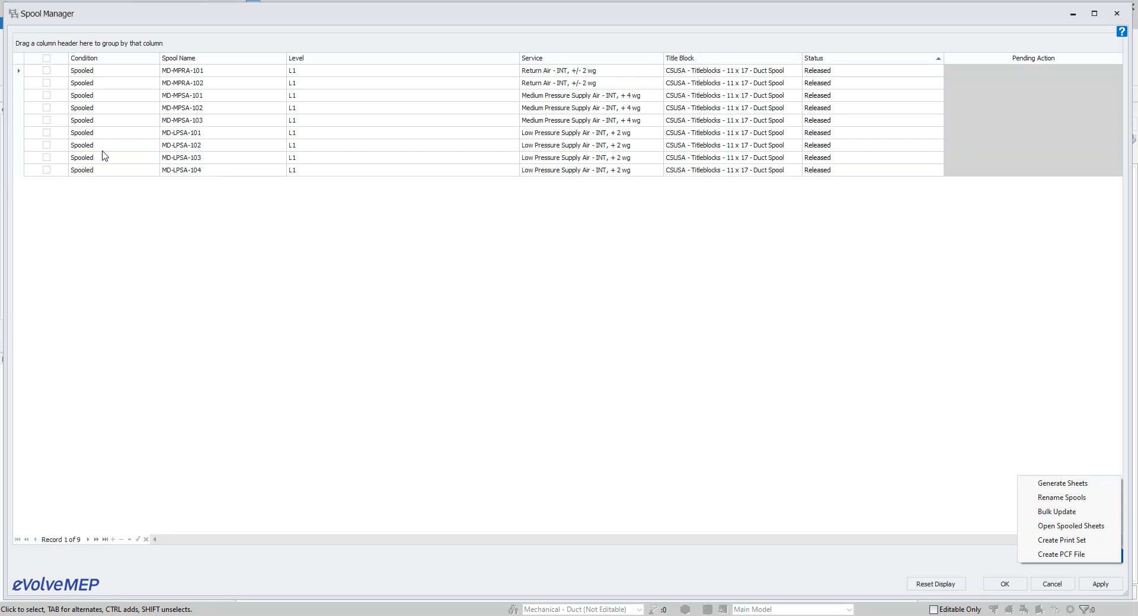
pyautogui.click(26, 79)
pyautogui.moveTo(19, 69); pyautogui.dragTo(22, 173)
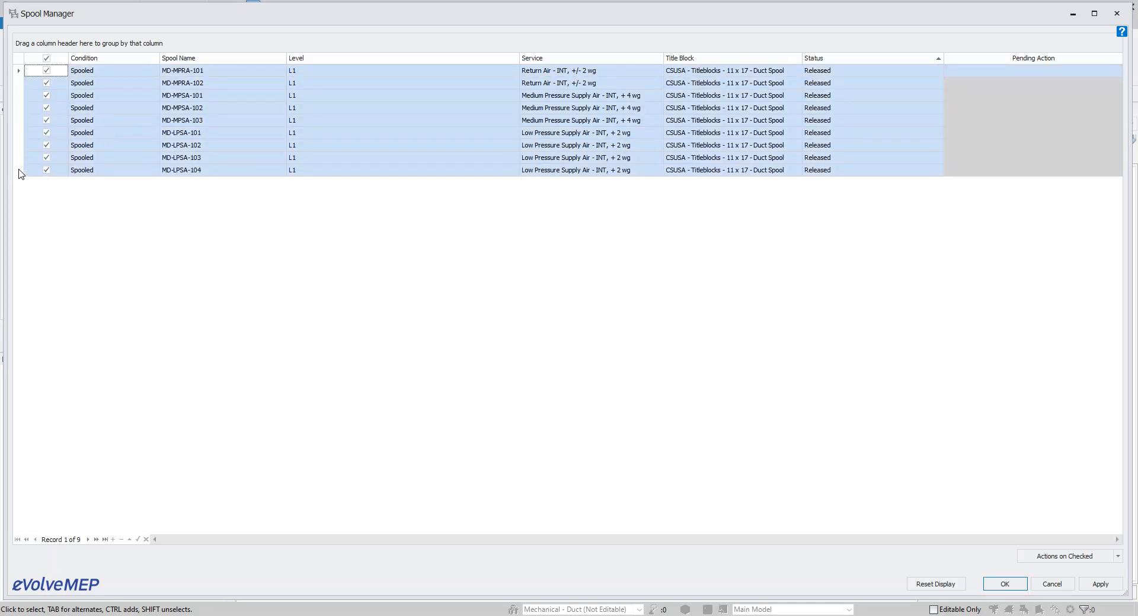
# Create a print set named "L01 - Spools" from the checked spools and close the Spool Manager.
pyautogui.click(1117, 555)
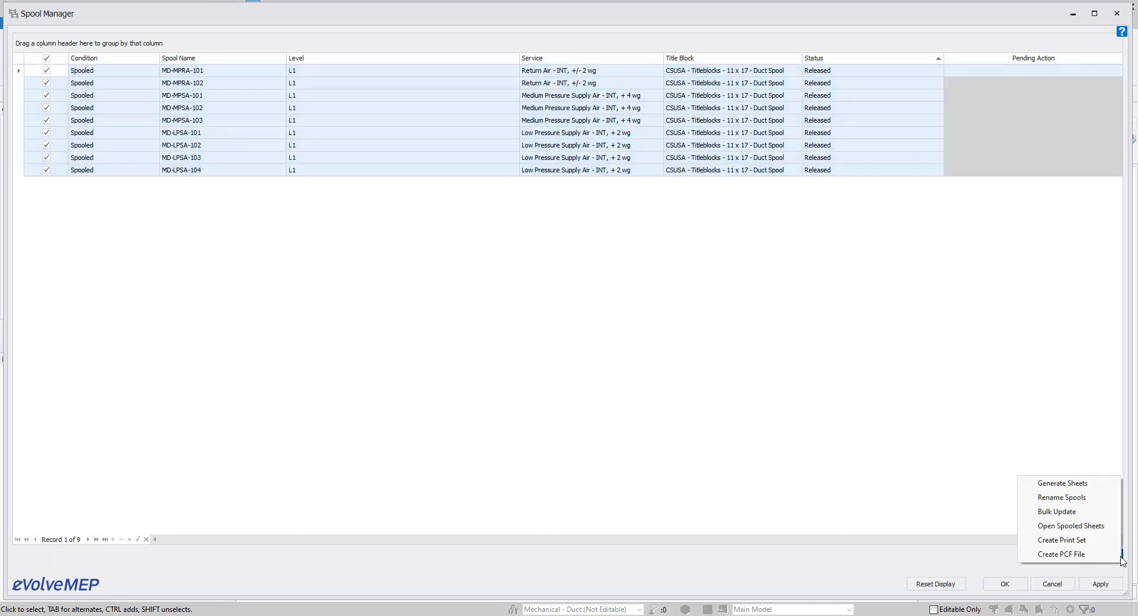
pyautogui.click(1099, 537)
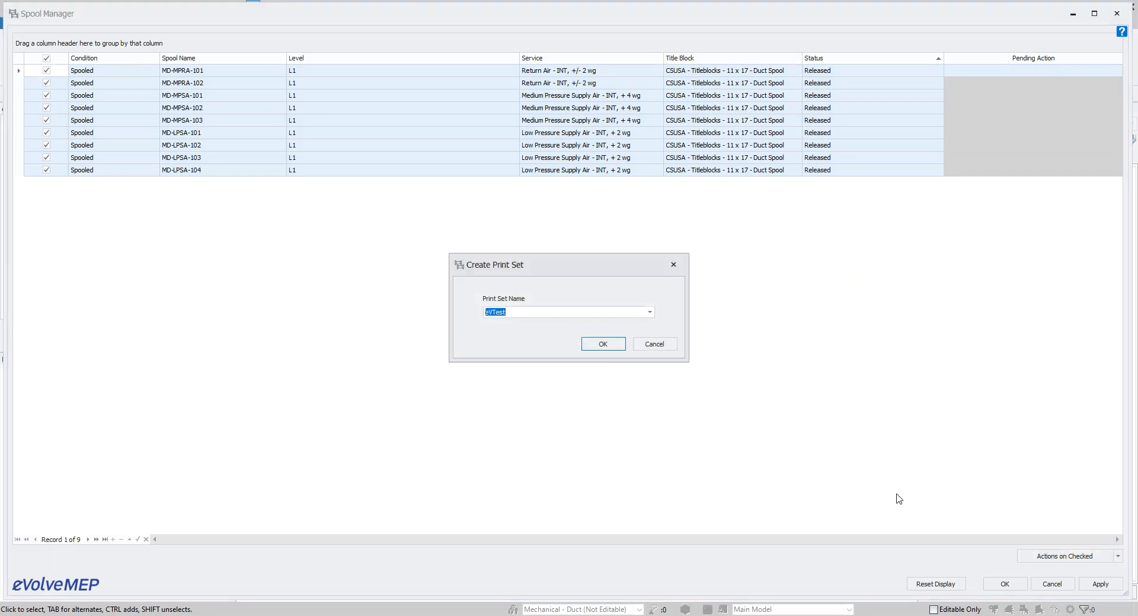
pyautogui.press('BackSpace')
pyautogui.write('L01 - Spools')
pyautogui.press('Return')
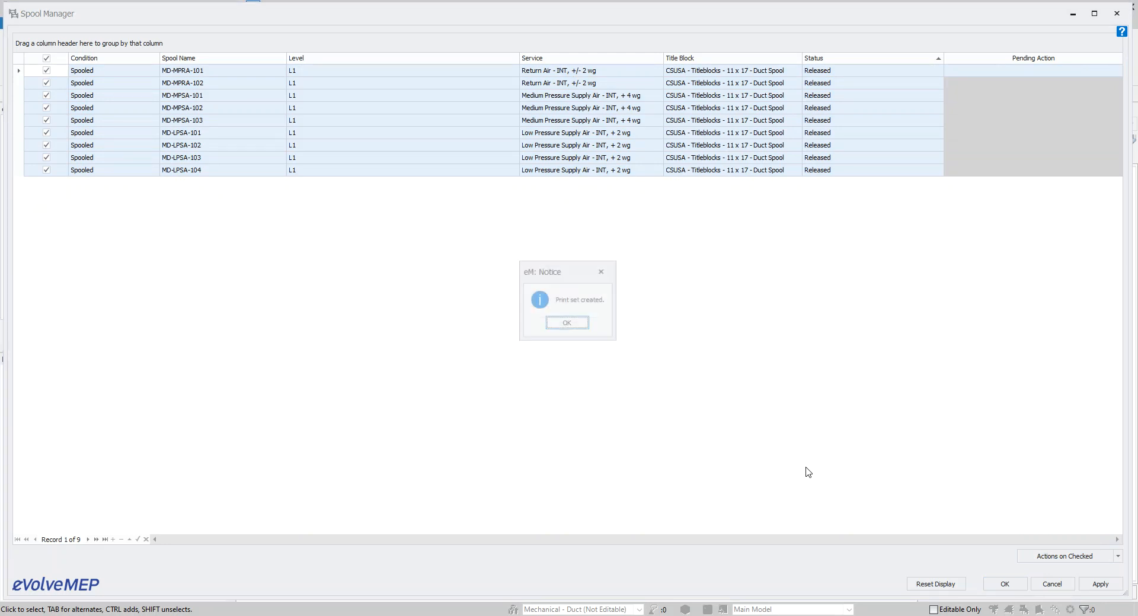
pyautogui.click(562, 325)
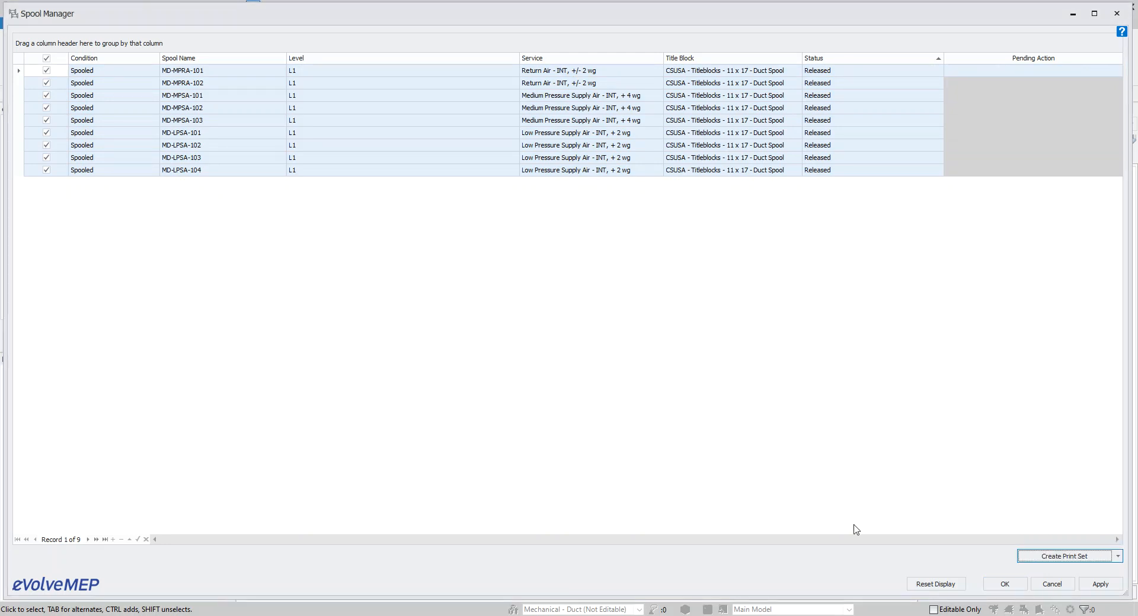
pyautogui.click(1018, 588)
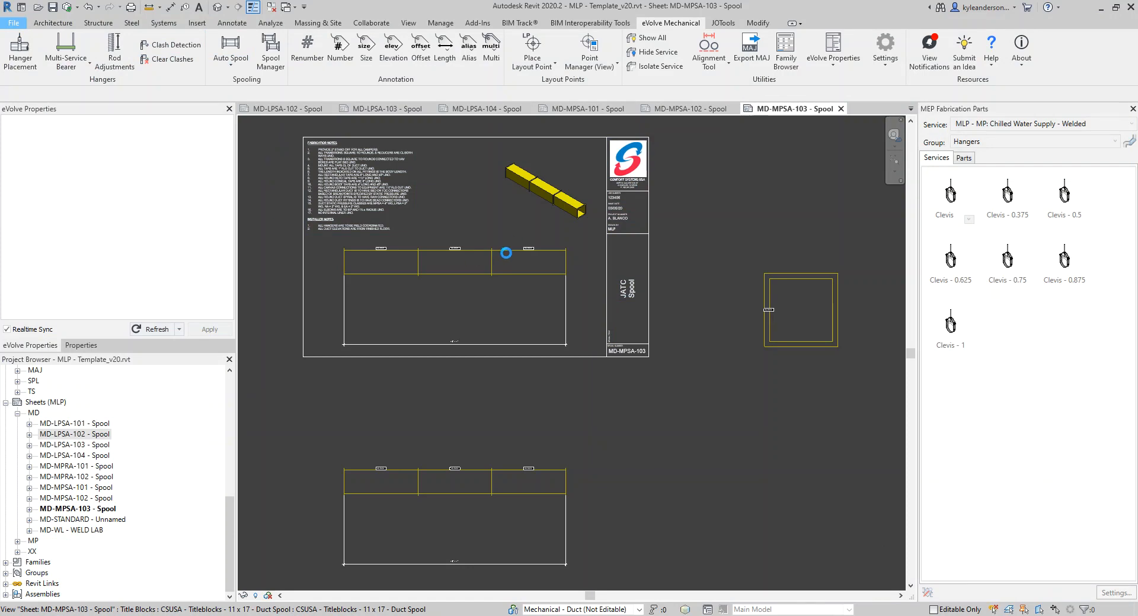
# Open the Print settings and bring up the view/sheet selection of the "eVL01 - Spools" set.
pyautogui.click(3, 26)
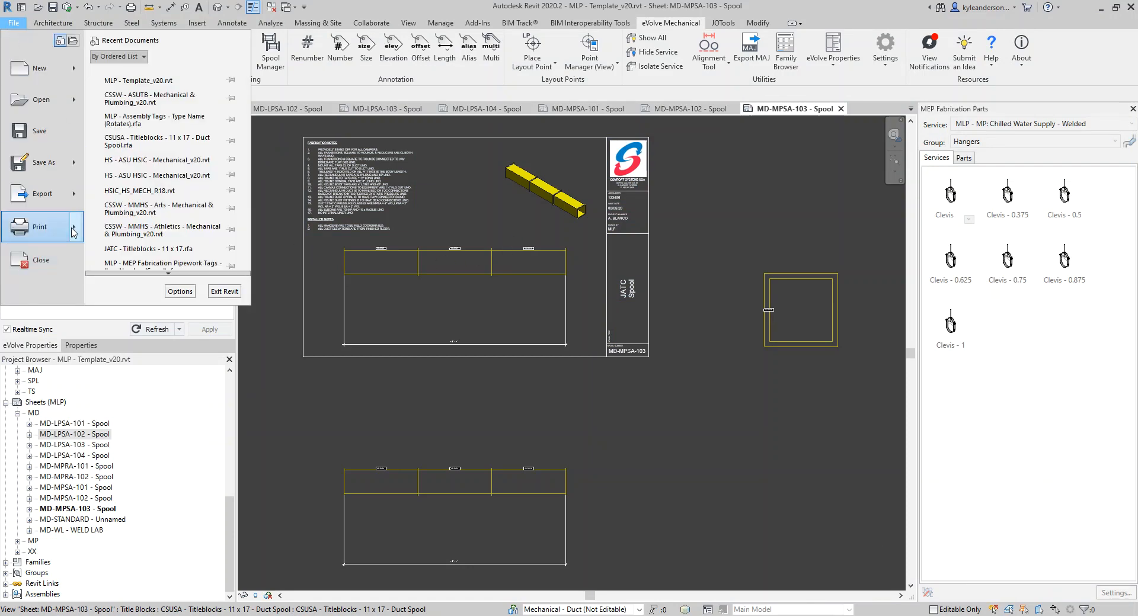
pyautogui.moveTo(70, 229)
pyautogui.click(125, 83)
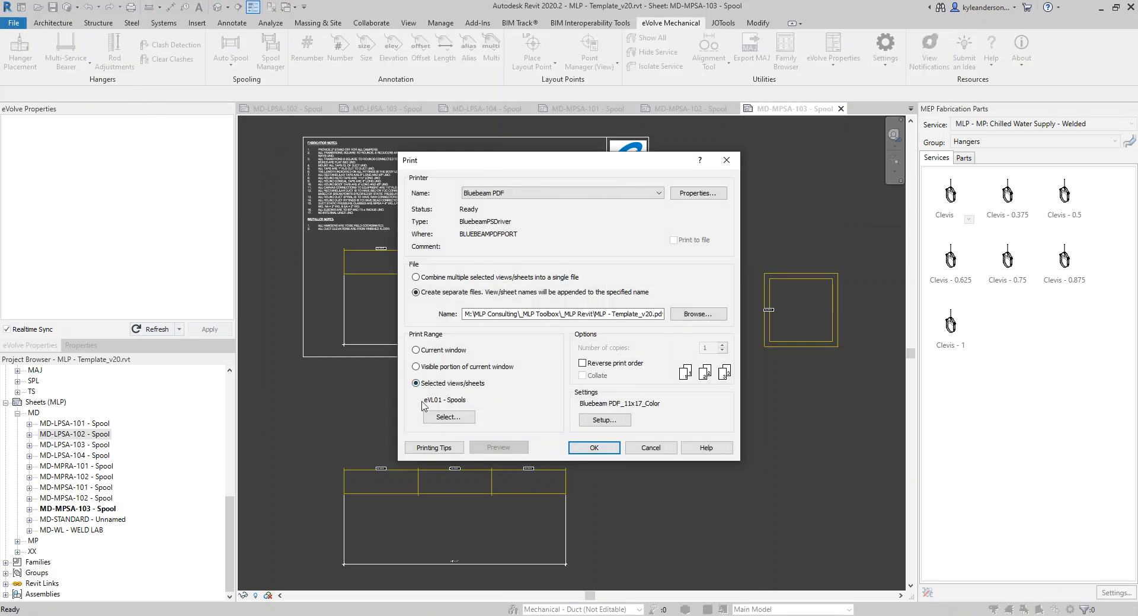
pyautogui.moveTo(425, 400); pyautogui.dragTo(464, 403)
pyautogui.click(449, 417)
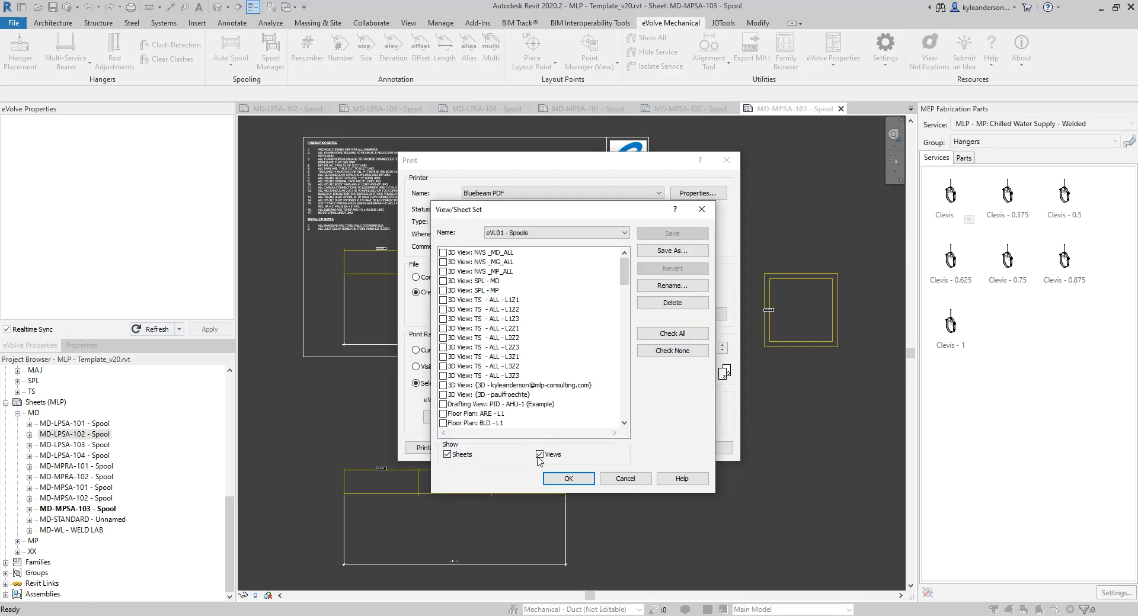
# List only sheets in the "eVL01 - Spools" set, highlight MD-LPSA-101 through MD-MPSA-103, accept, and close the Print settings without printing.
pyautogui.click(539, 454)
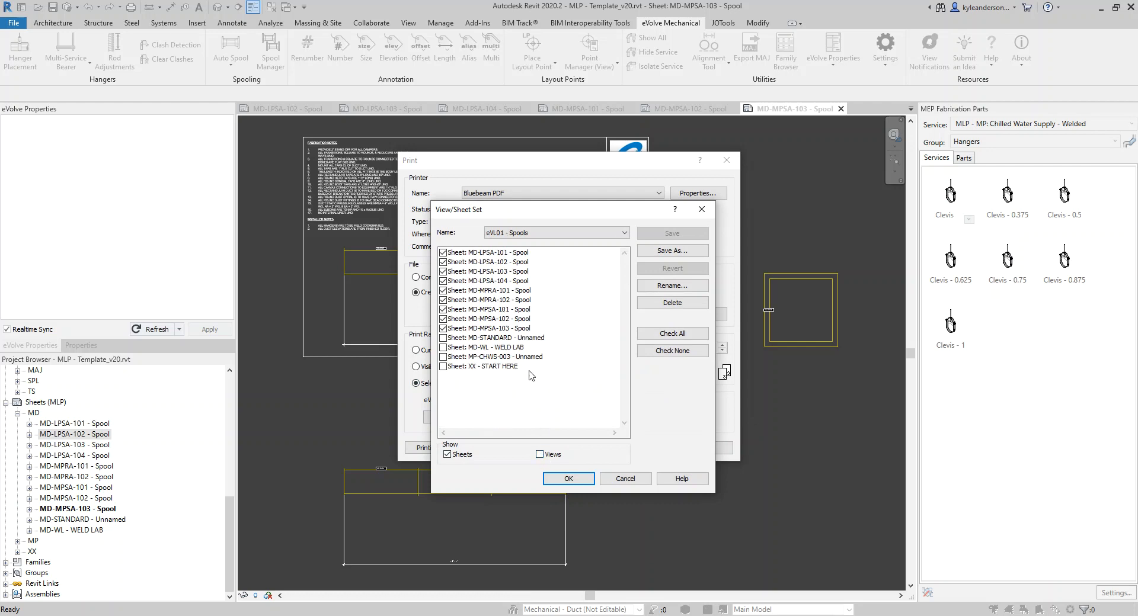
pyautogui.click(539, 454)
pyautogui.click(539, 454)
pyautogui.click(503, 329)
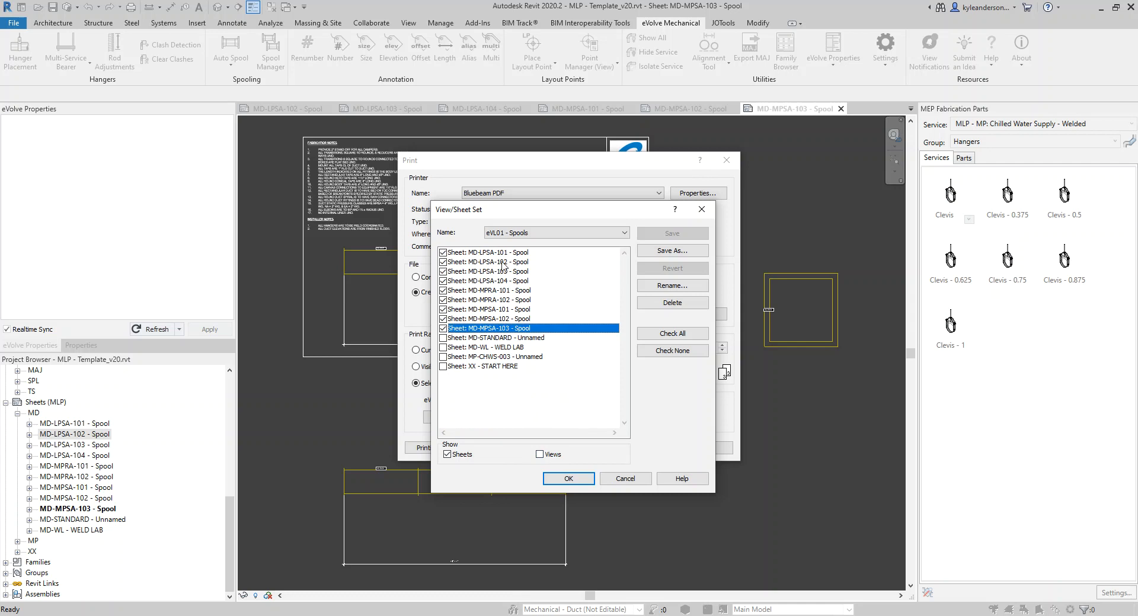
pyautogui.keyDown('shift'); pyautogui.click(504, 253); pyautogui.keyUp('shift')
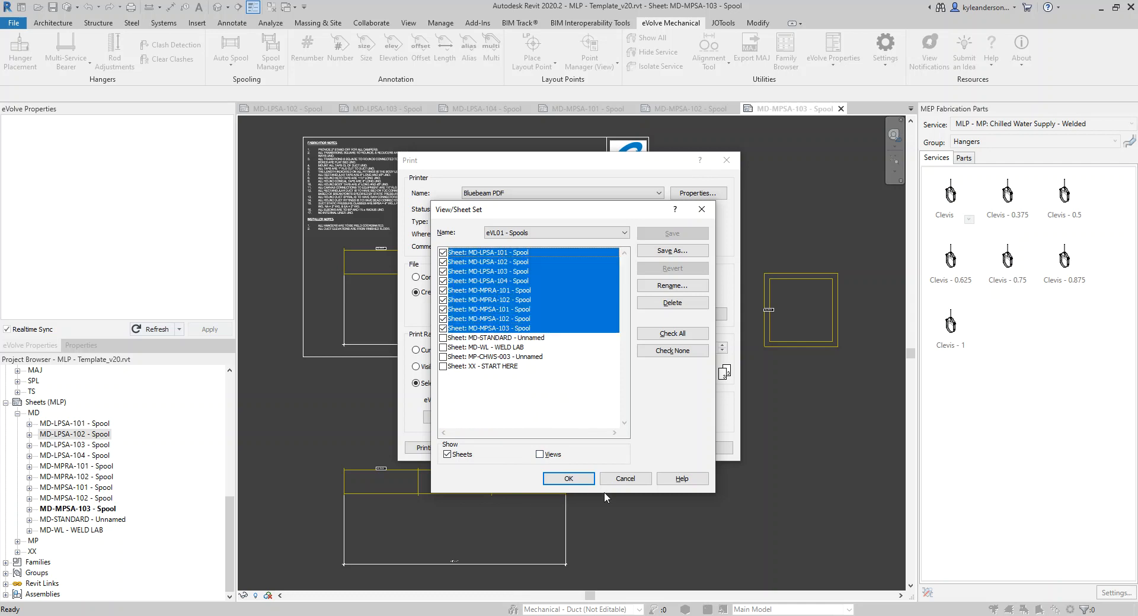
pyautogui.click(568, 479)
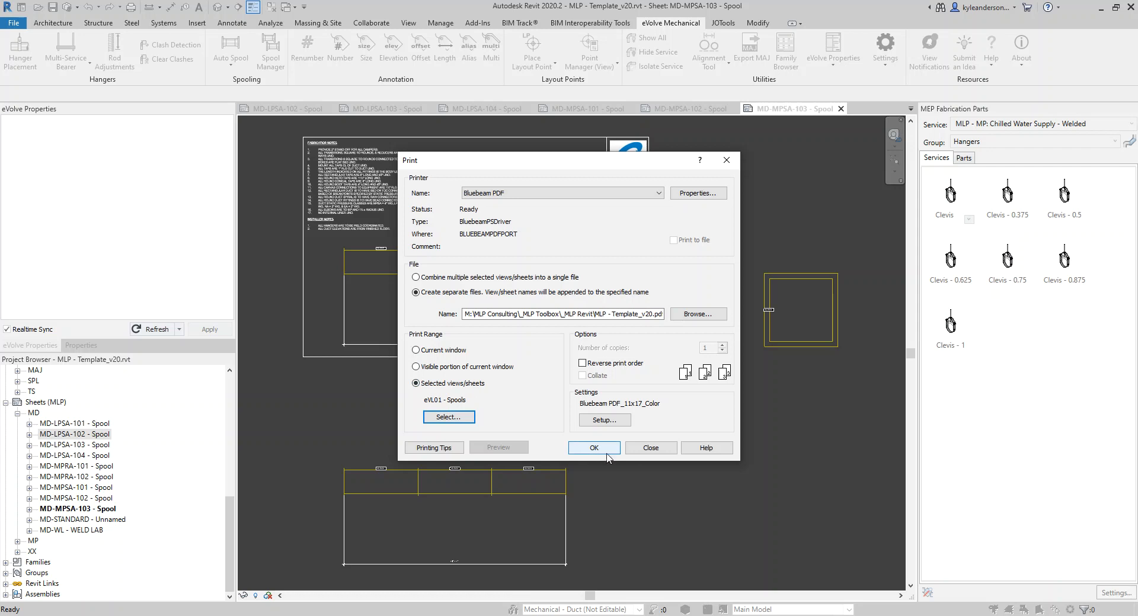
pyautogui.click(651, 447)
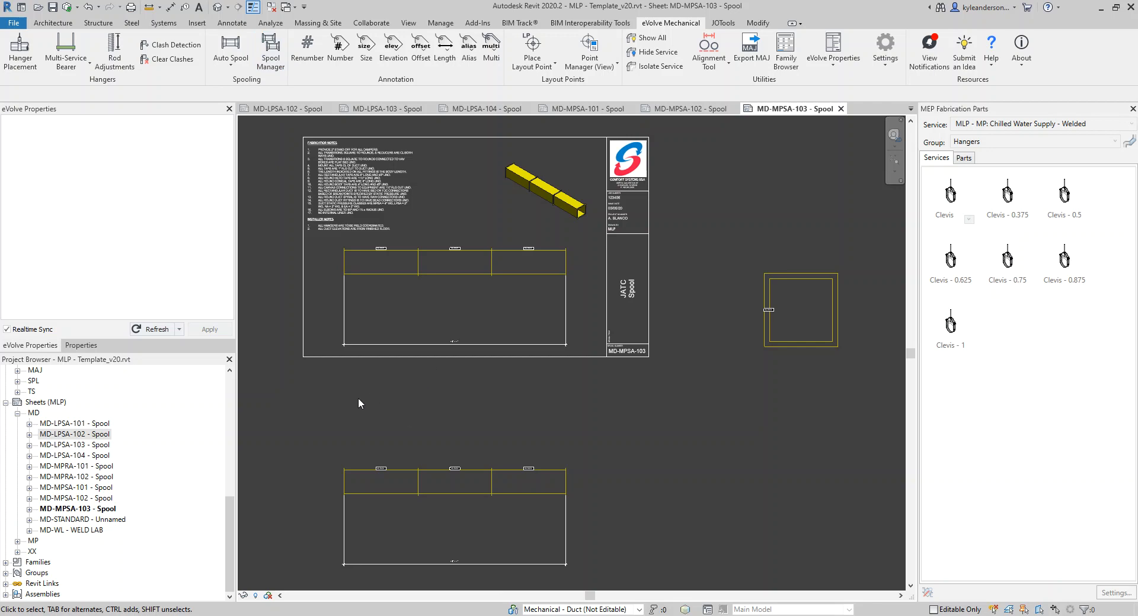
# Reopen the Spool Manager, view the available actions, and check all spools from MD-MPRA-101 through MD-LPSA-104.
pyautogui.click(270, 52)
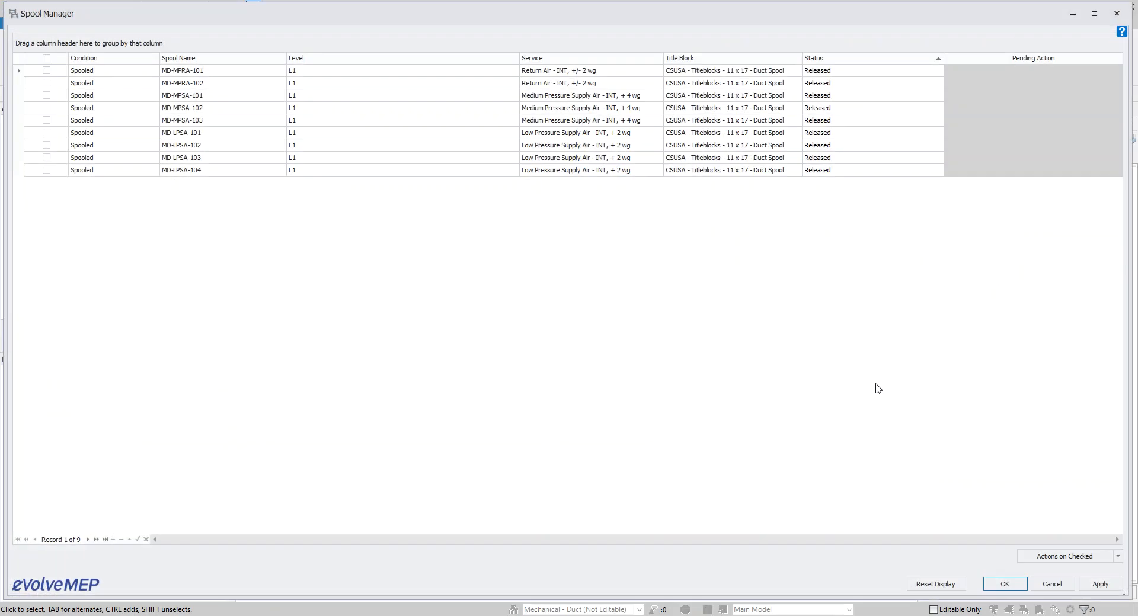
pyautogui.click(1118, 556)
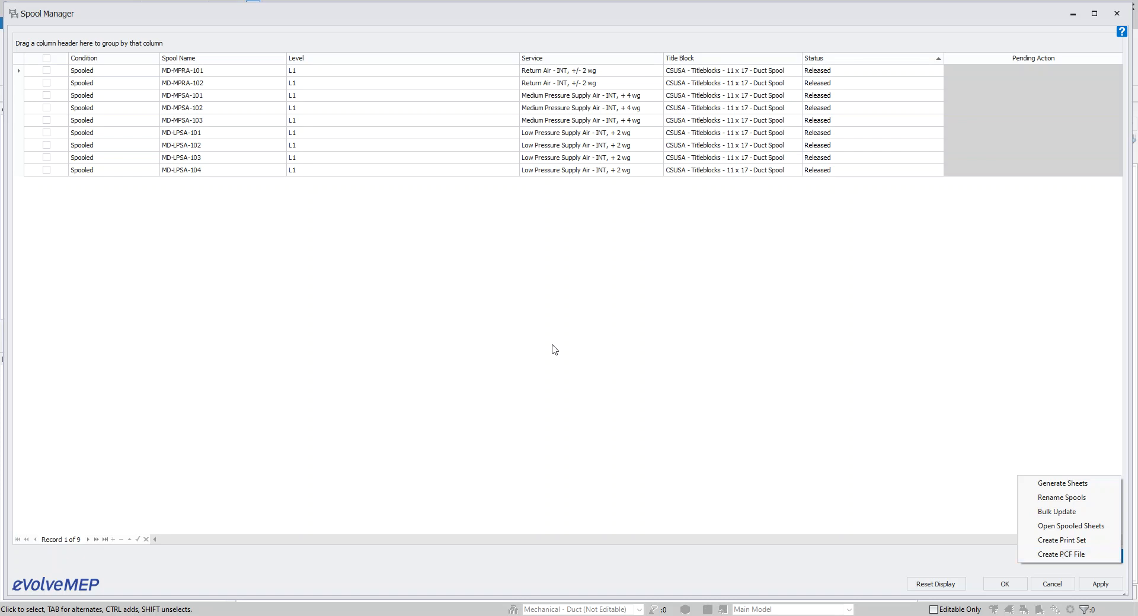
pyautogui.click(47, 81)
pyautogui.moveTo(27, 71); pyautogui.dragTo(28, 173)
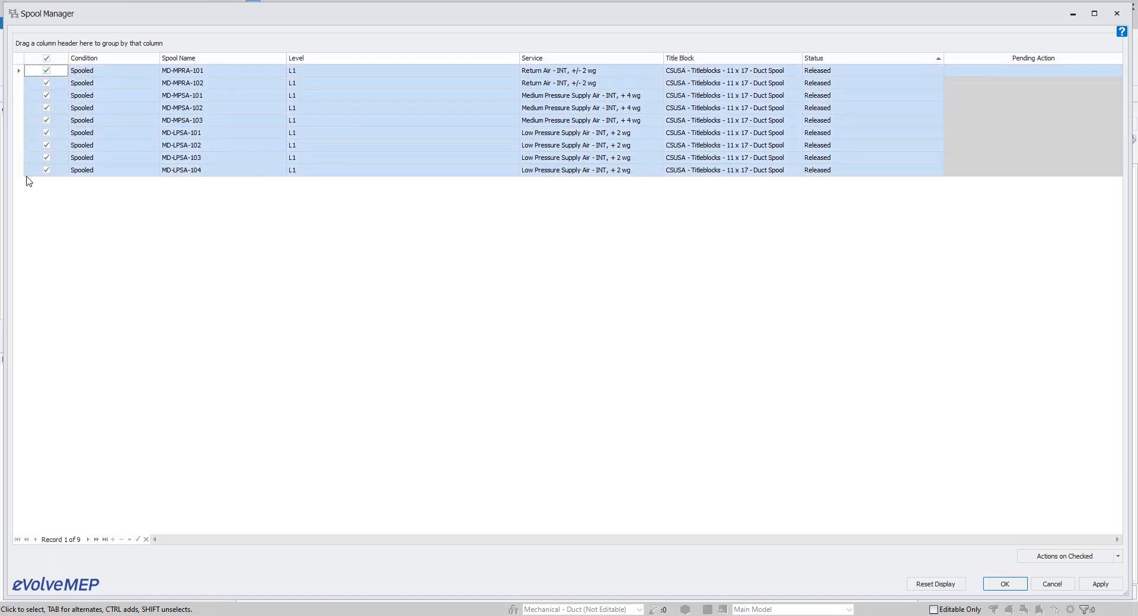
# Start creating a PCF file from the checked spools, cancel saving it, and close the Spool Manager.
pyautogui.click(1117, 557)
pyautogui.click(1062, 554)
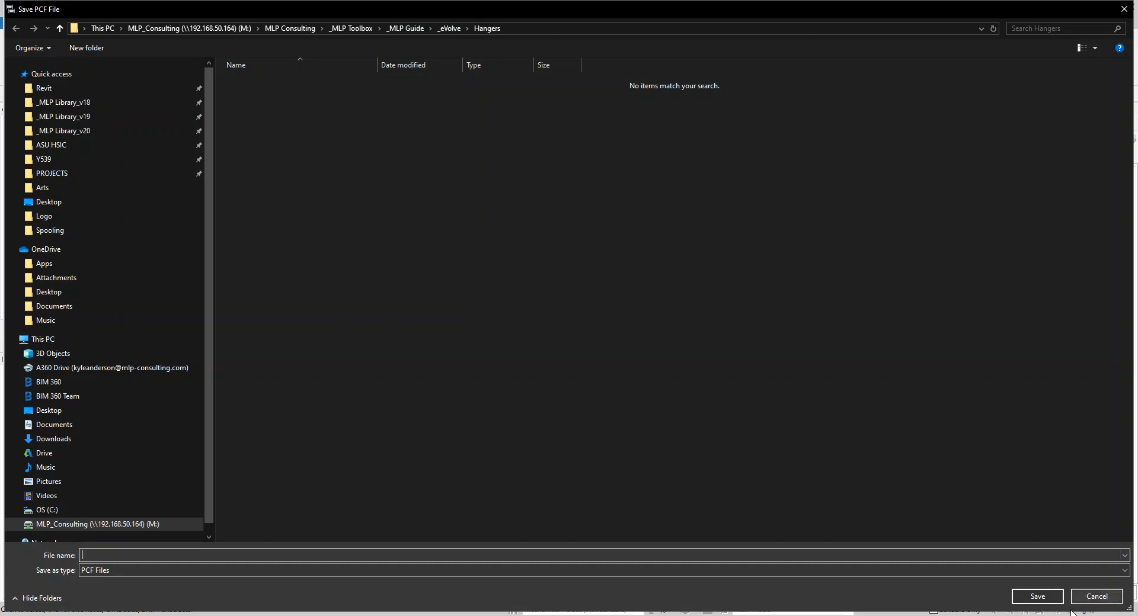
pyautogui.click(1089, 600)
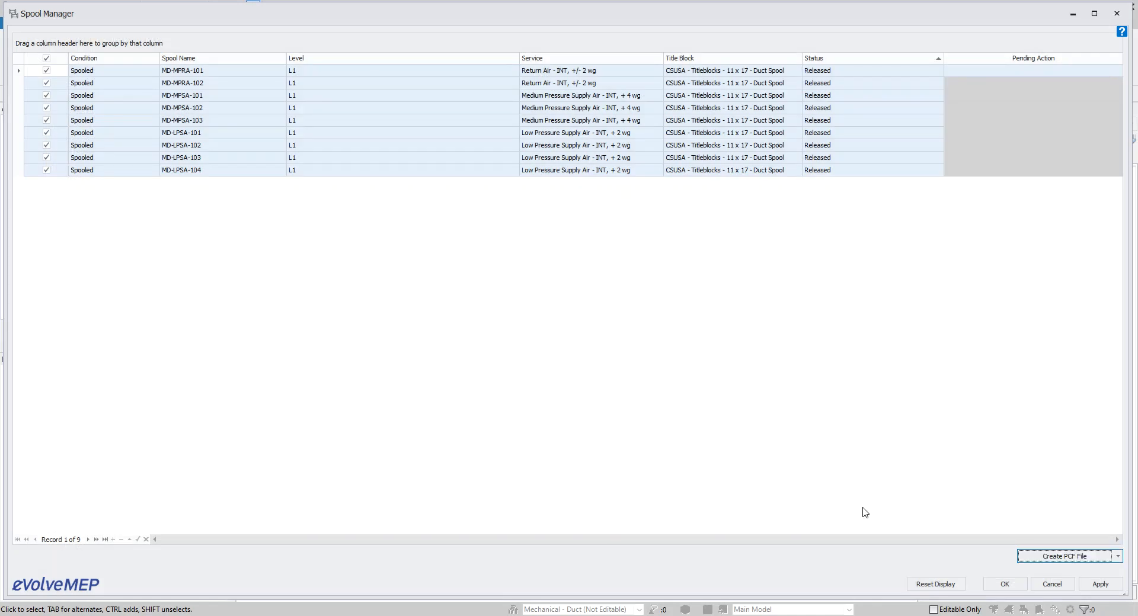
pyautogui.click(1020, 590)
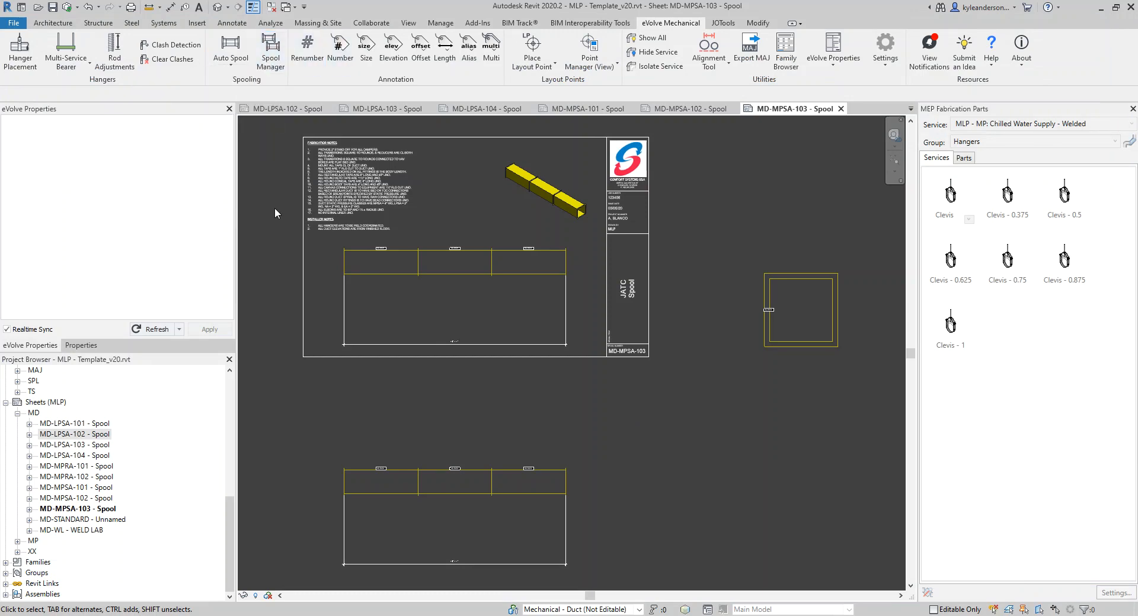
# Bring up the Spool Manager again to review the spool list, and close it.
pyautogui.press('s')
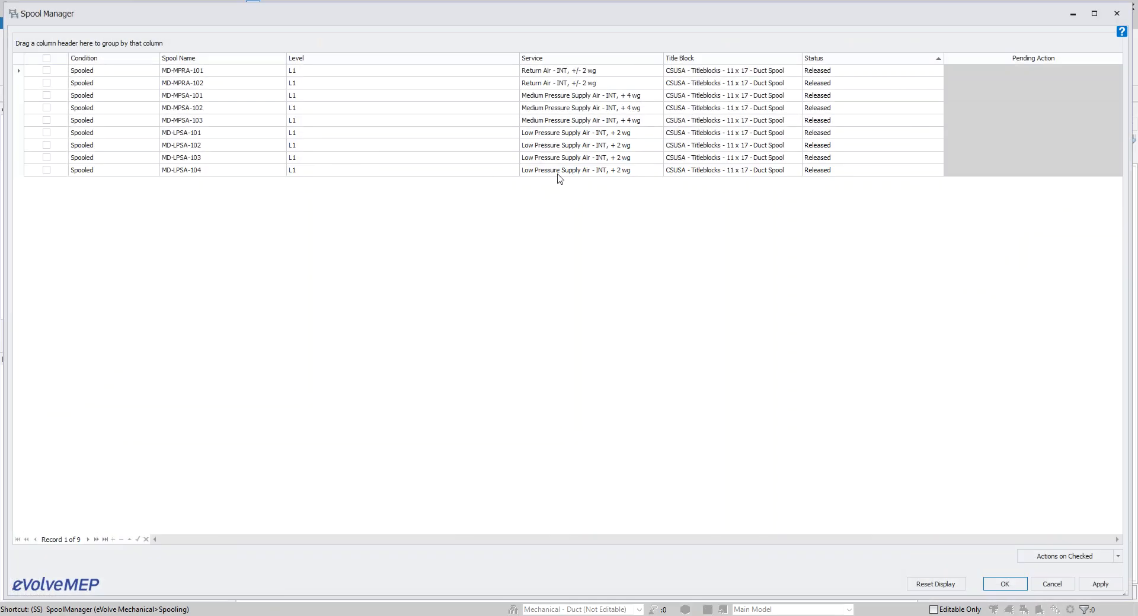
pyautogui.click(1116, 13)
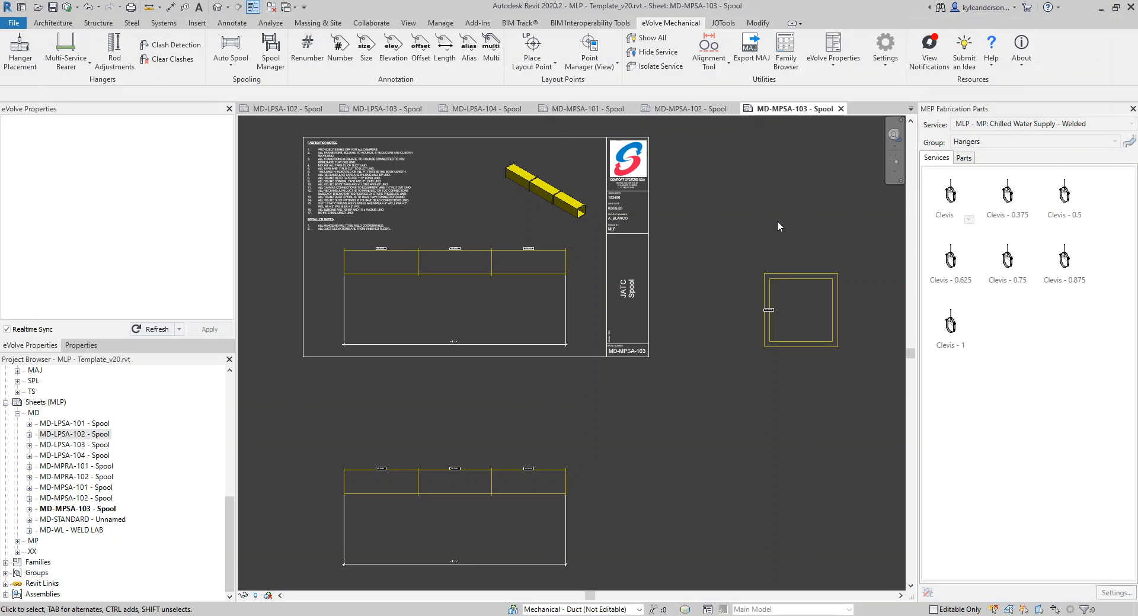